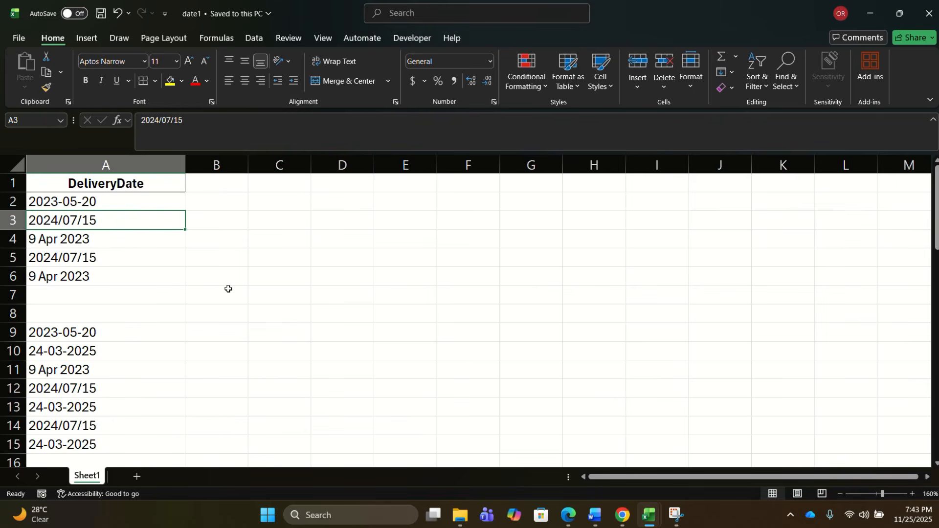
Step: Review the Order Date column in the date2 workbook and switch to the date3 workbook
mouse_move(642, 519)
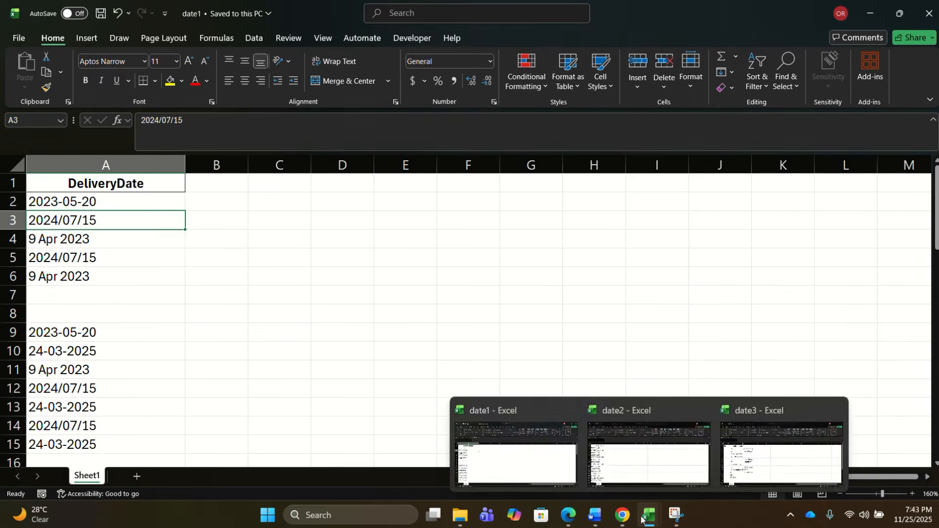
click(644, 449)
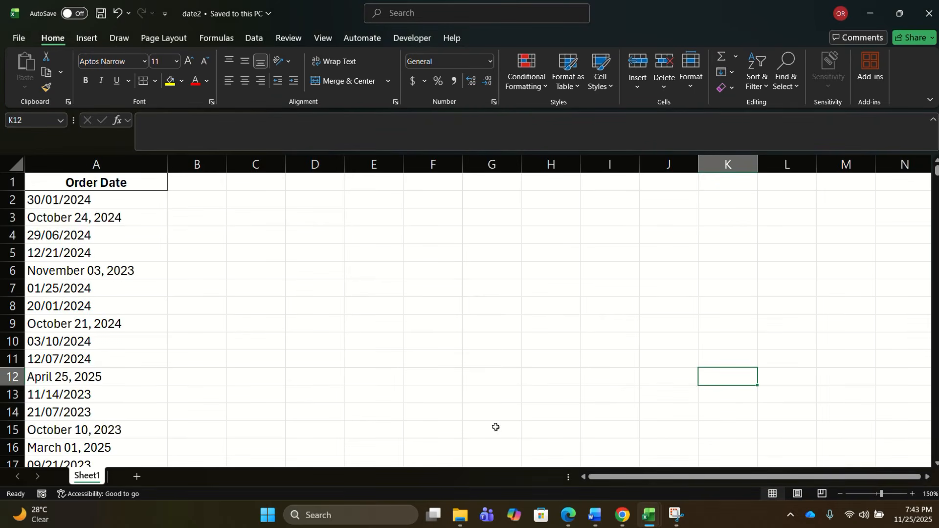
mouse_move(650, 516)
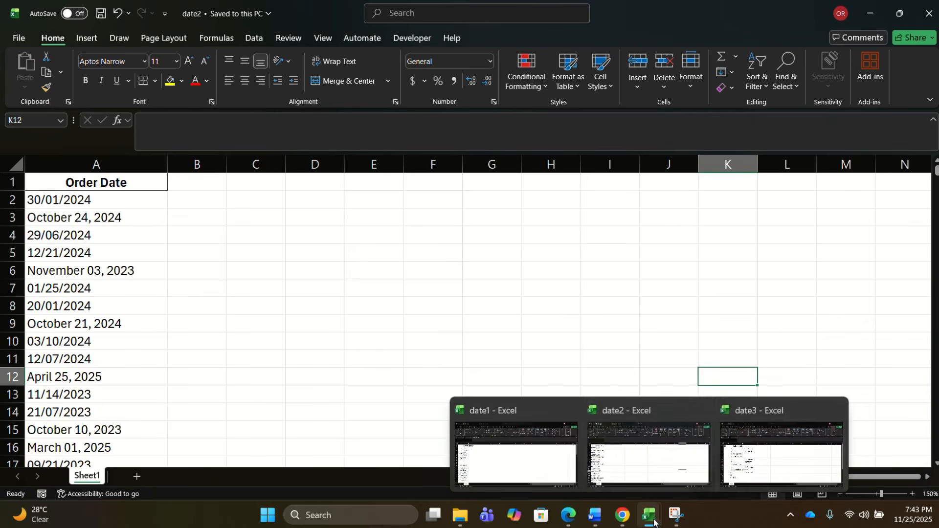
click(748, 468)
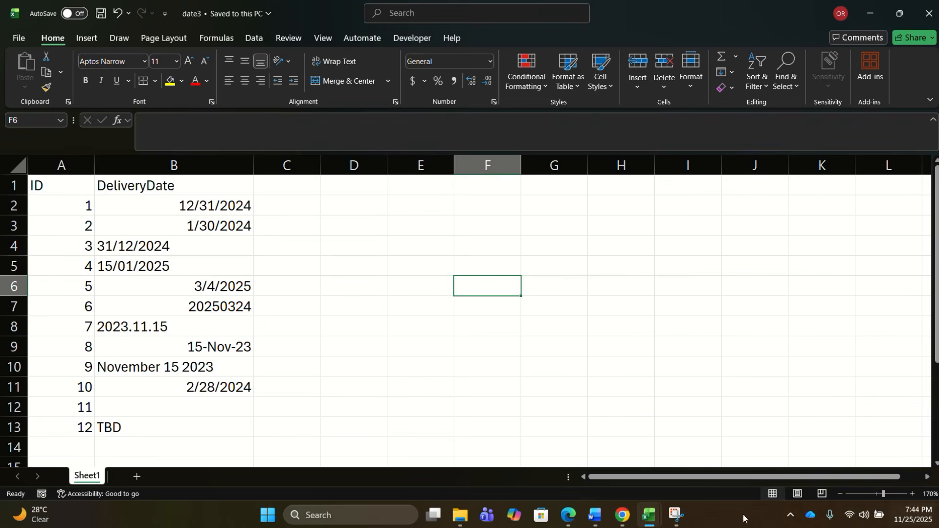
Step: Examine how the individual entries in the DeliveryDate column are written, aligned and formatted, including the blank cell
click(190, 166)
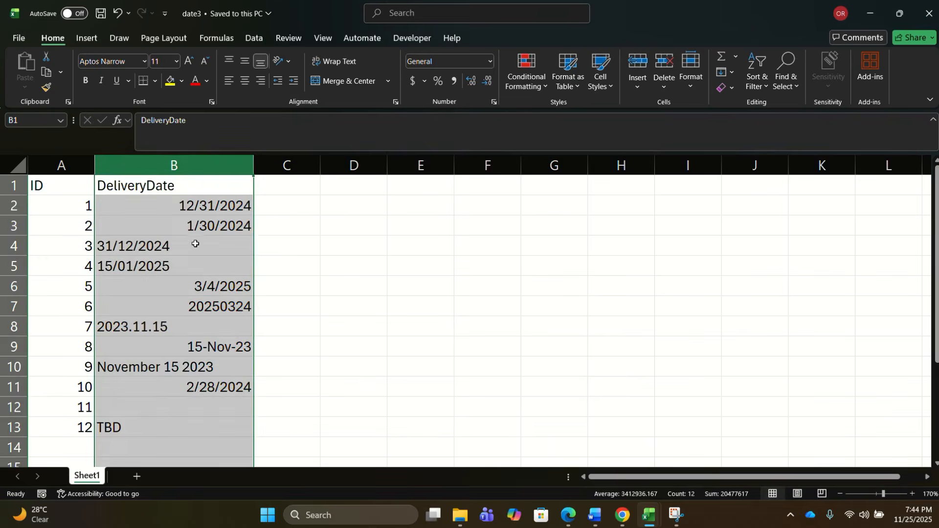
click(197, 204)
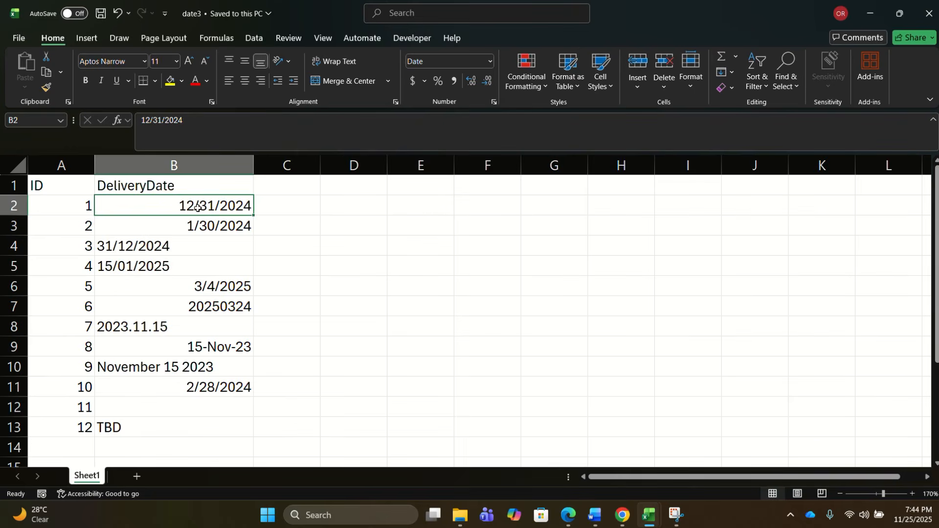
click(166, 247)
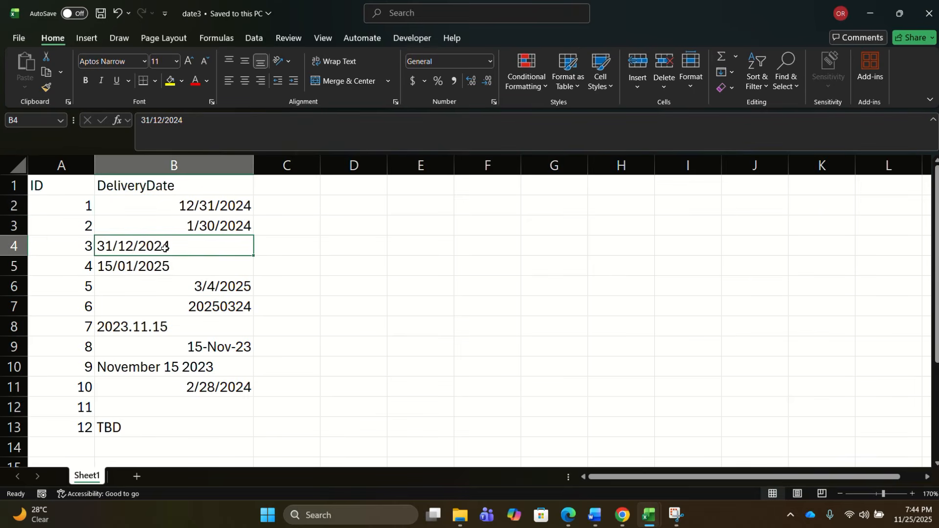
click(222, 286)
click(147, 327)
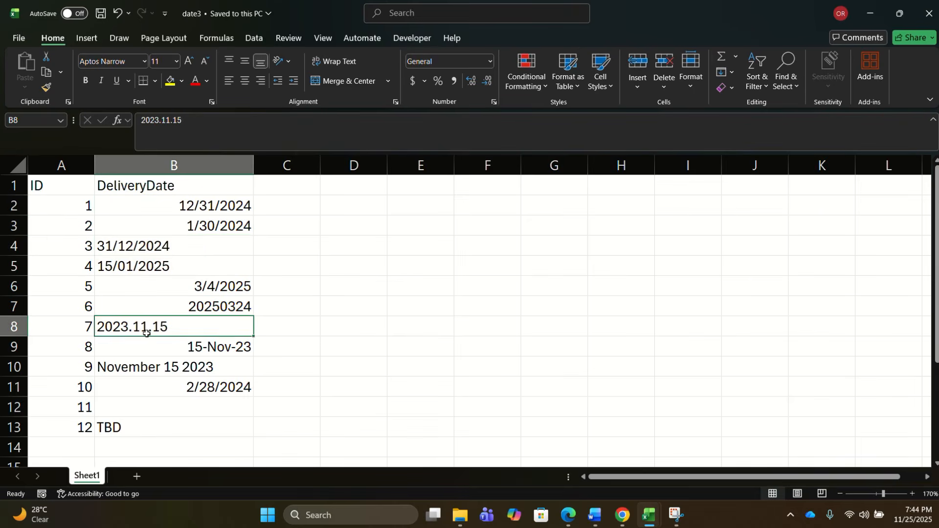
click(142, 367)
click(143, 403)
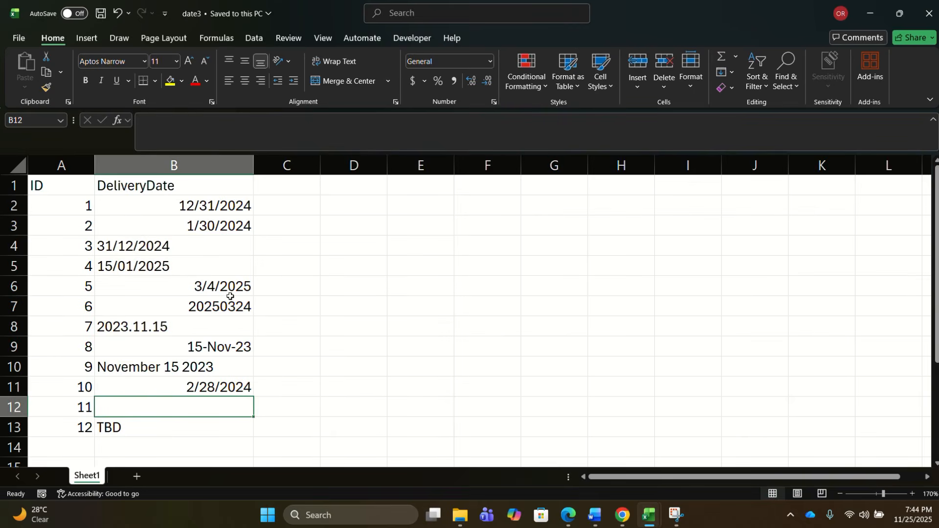
Step: Apply the Short Date number format to the whole DeliveryDate column and check the underlying value in cell B7
click(210, 163)
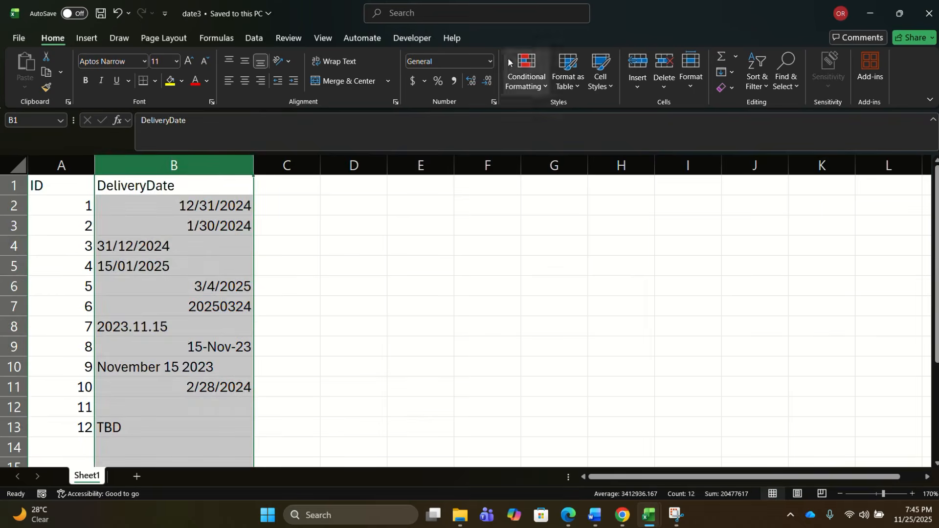
click(489, 62)
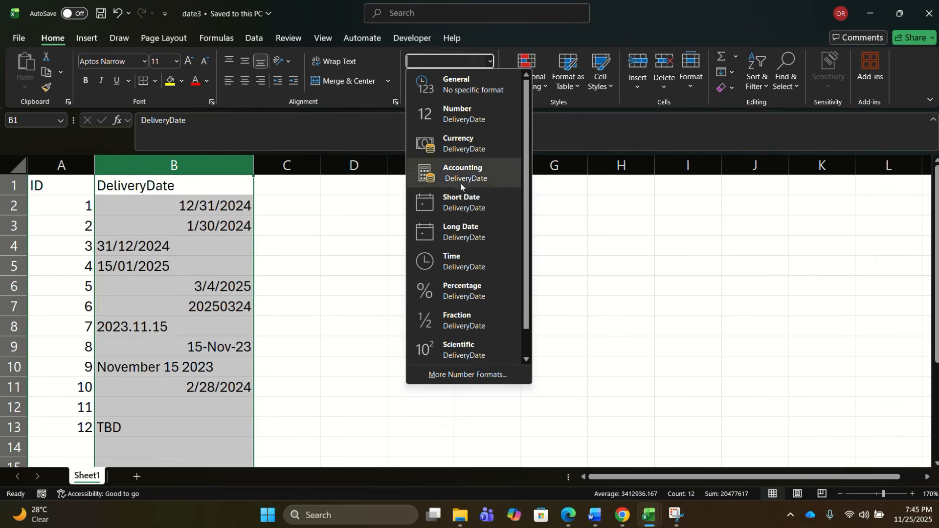
click(465, 204)
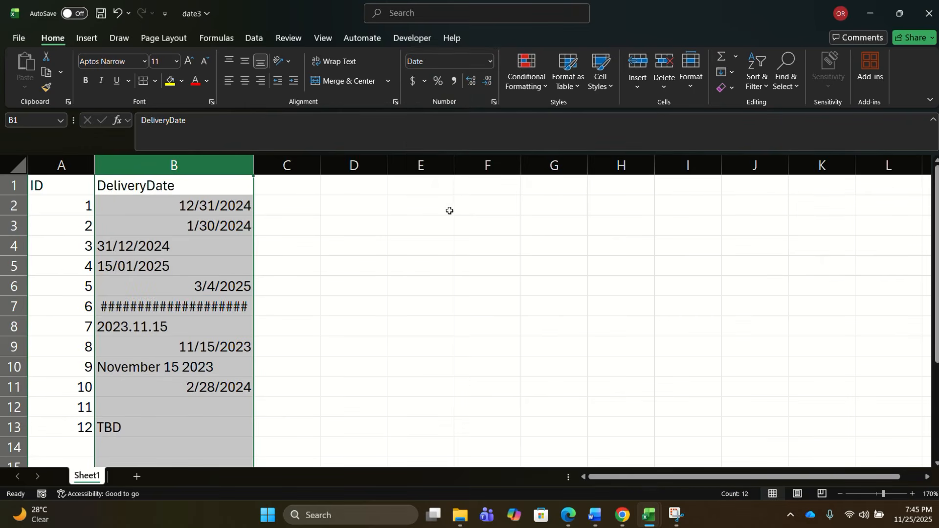
click(172, 312)
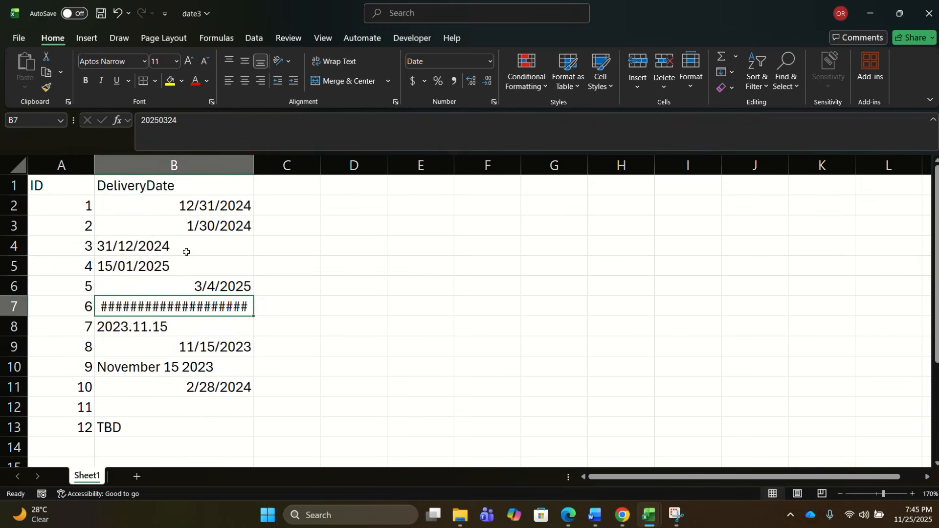
Step: Convert the ID and DeliveryDate range A1:B13 to a table with headers and load it into Power Query
click(186, 164)
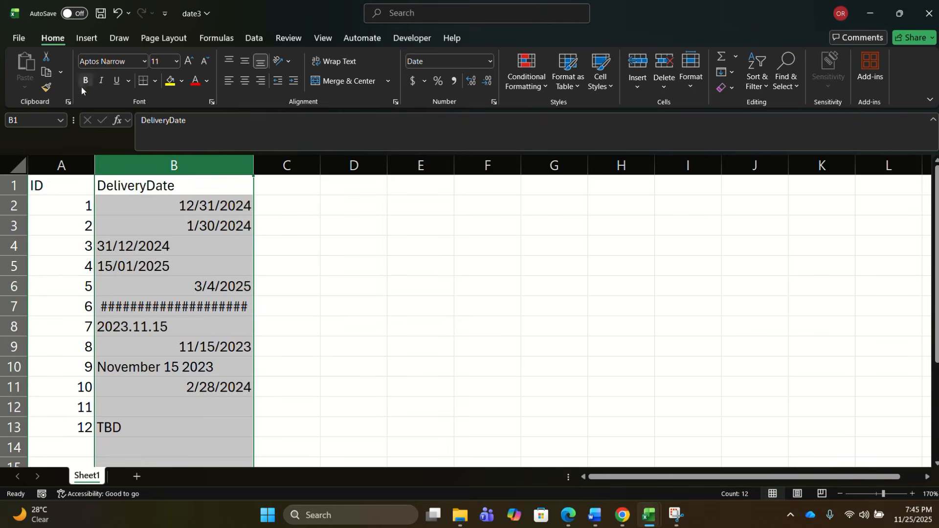
click(209, 286)
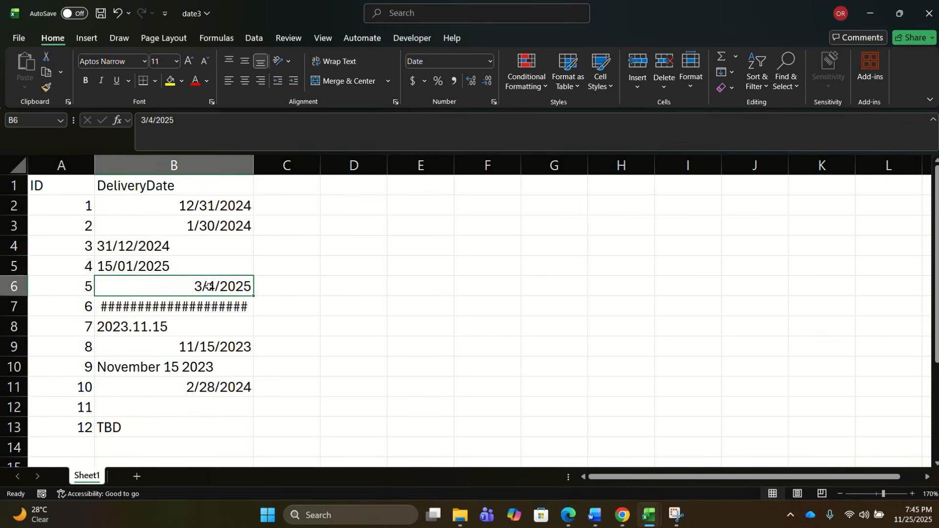
key(ctrl+t)
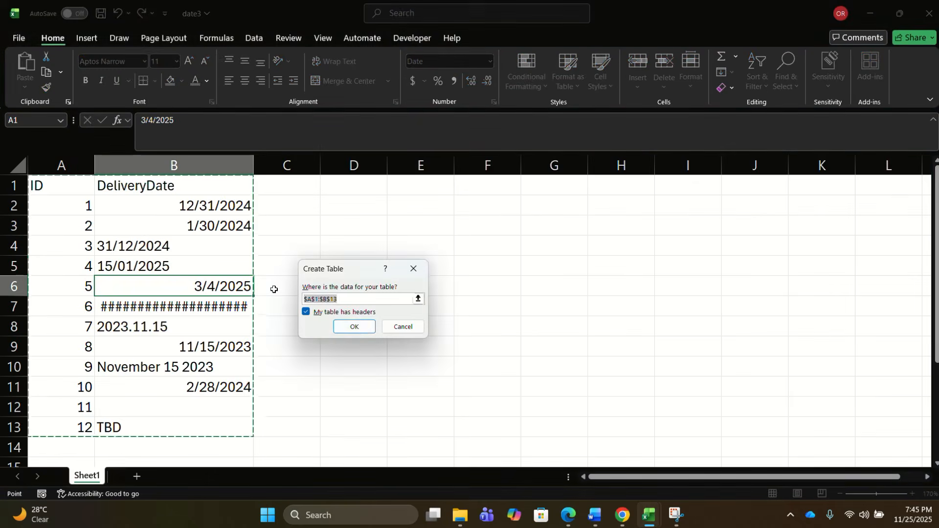
click(356, 326)
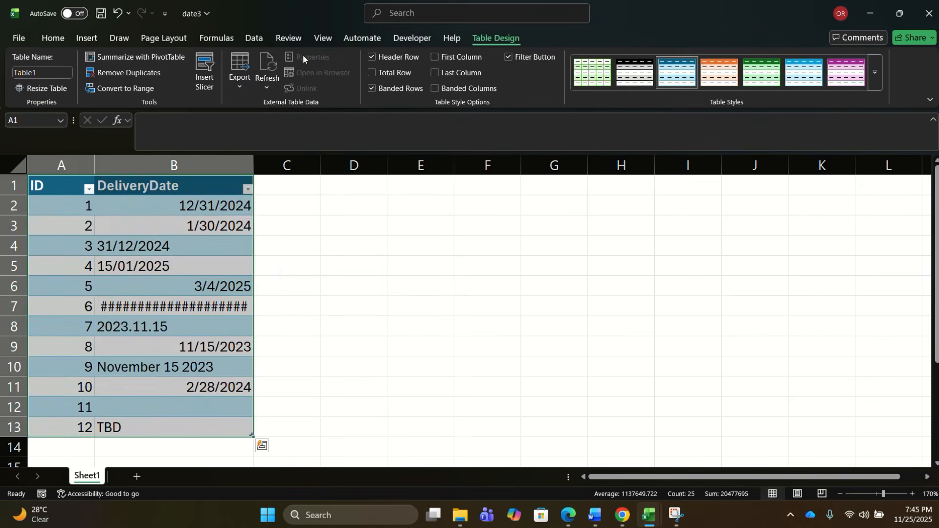
click(255, 38)
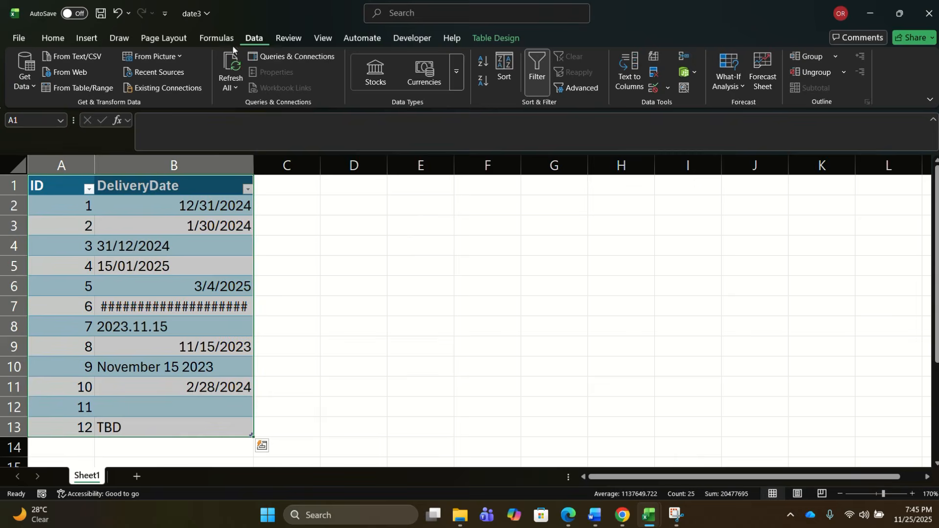
click(76, 90)
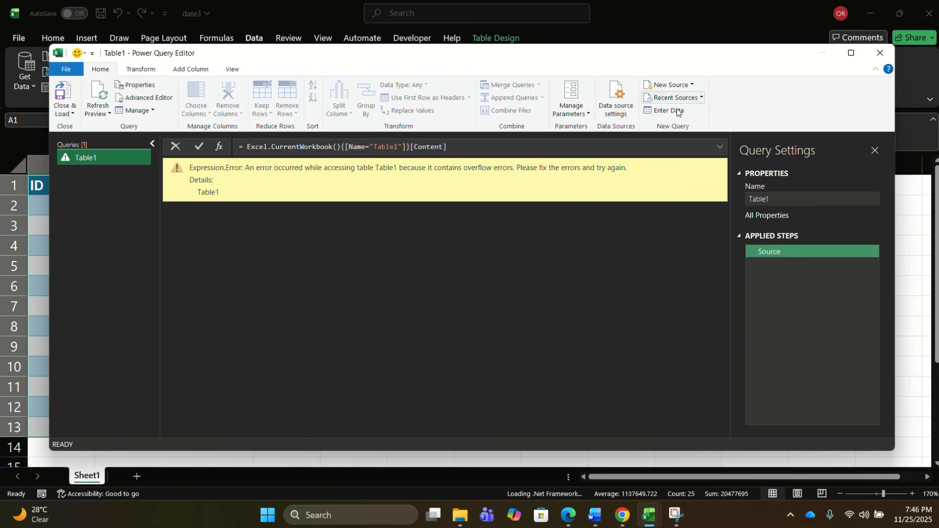
Step: Close the Power Query Editor discarding the query, and undo the table conversion of the ID and DeliveryDate range
click(882, 58)
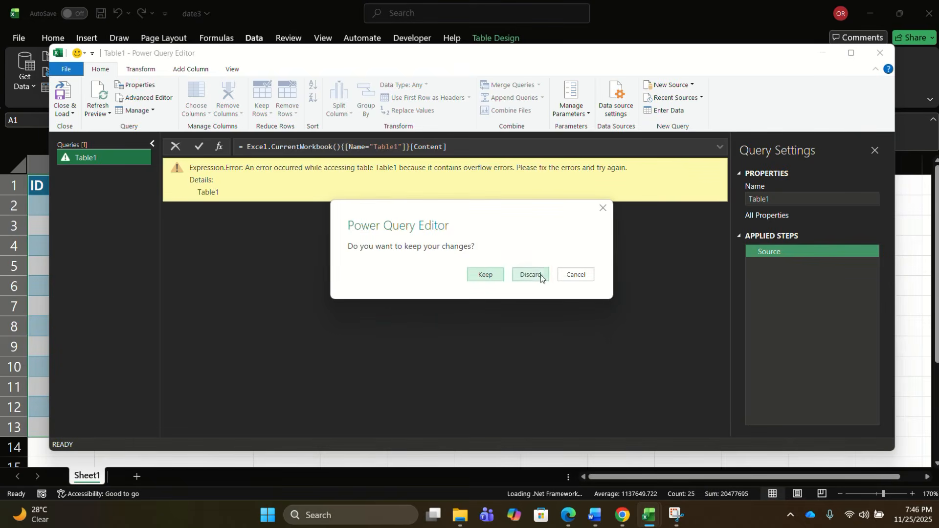
click(539, 275)
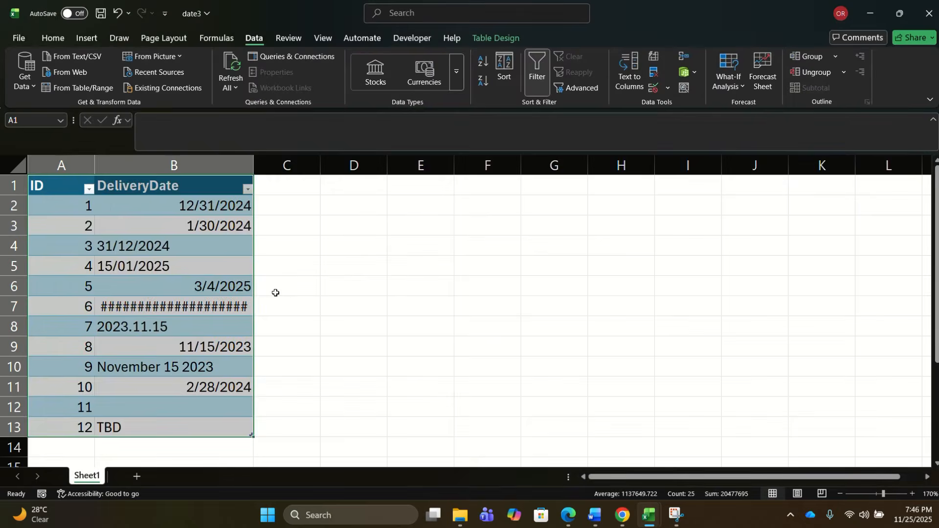
click(228, 294)
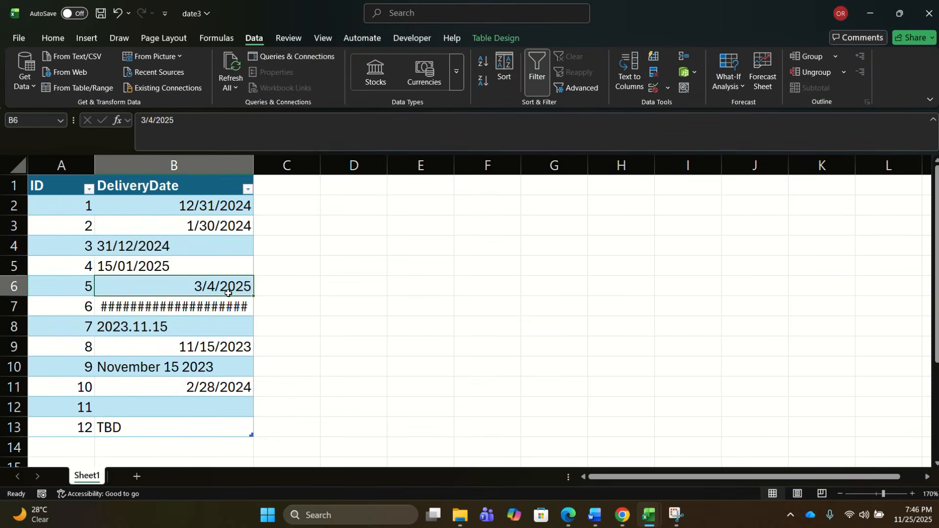
key(ctrl+z)
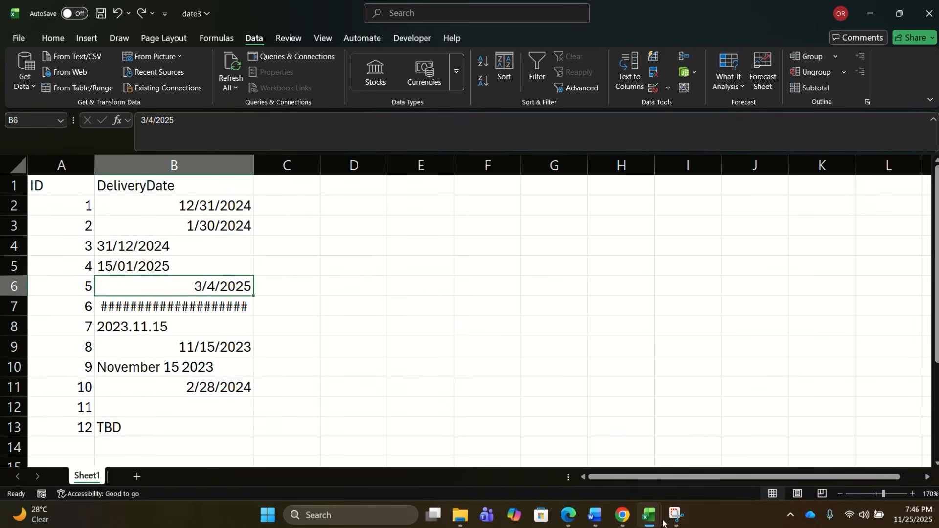
Step: In the date2 workbook, convert the Order Date column range A1:A2021 to a table with headers
click(649, 482)
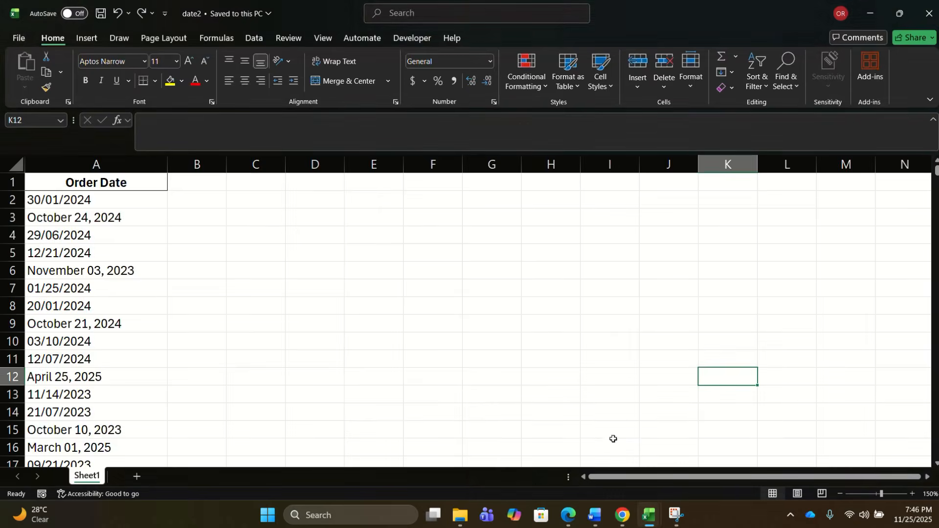
click(114, 168)
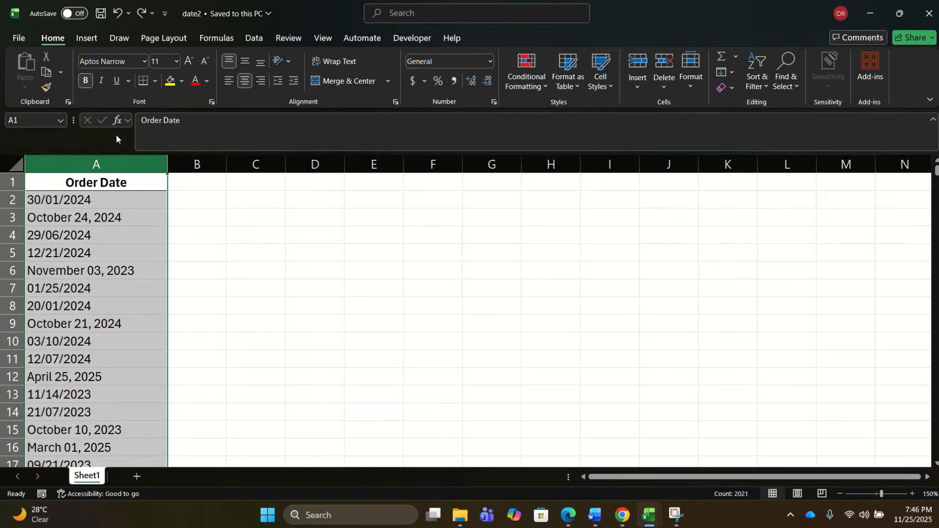
click(117, 244)
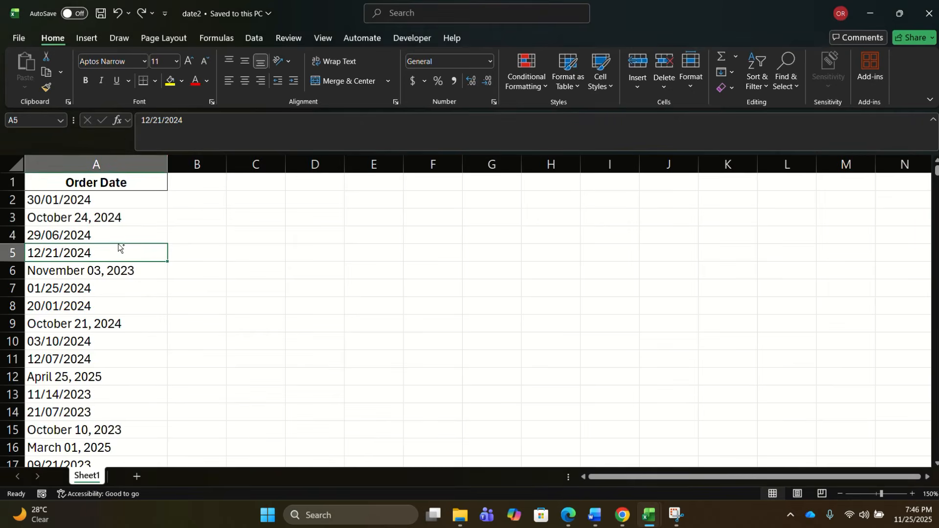
key(ctrl+t)
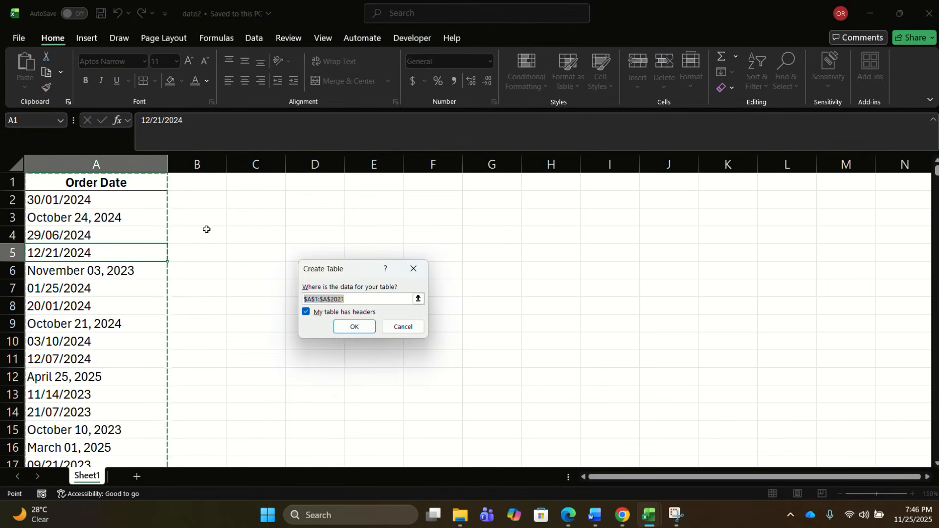
click(348, 327)
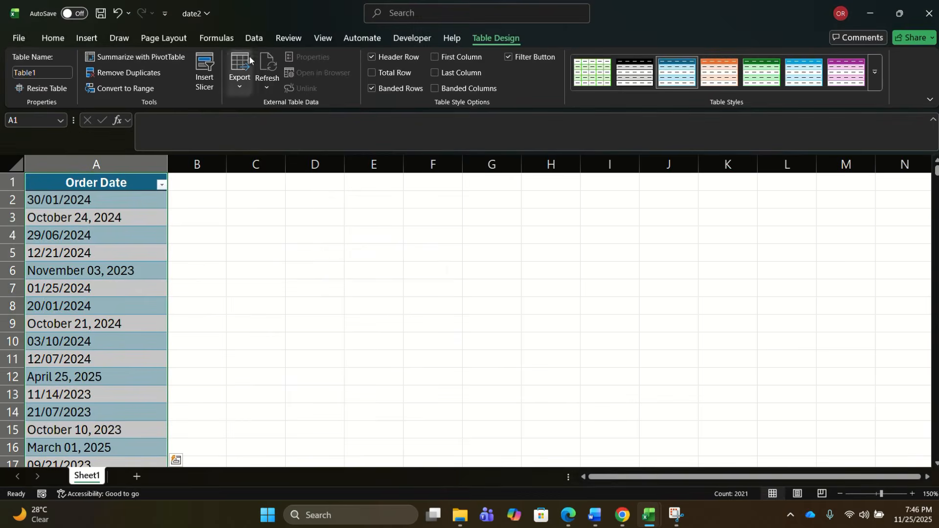
Step: Load the Order Date table into Power Query and examine the data types offered for changing its column using locale
click(254, 38)
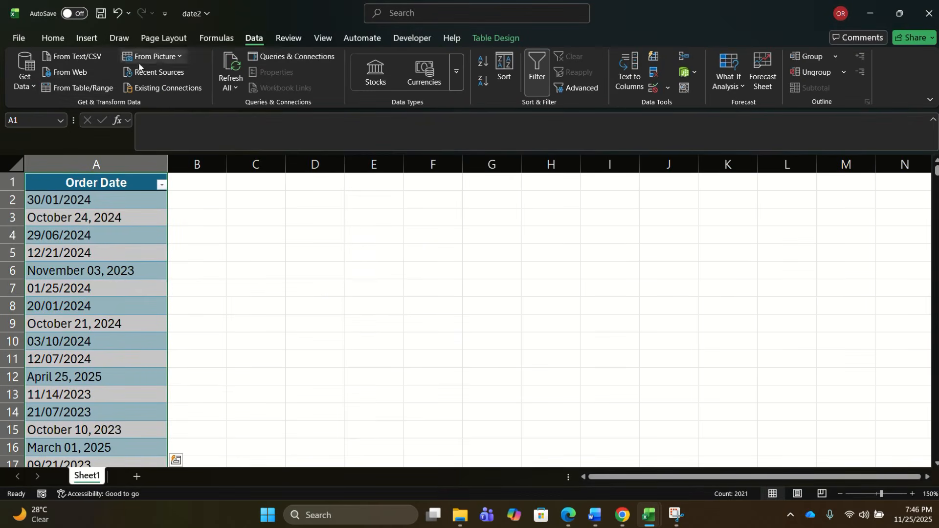
click(105, 88)
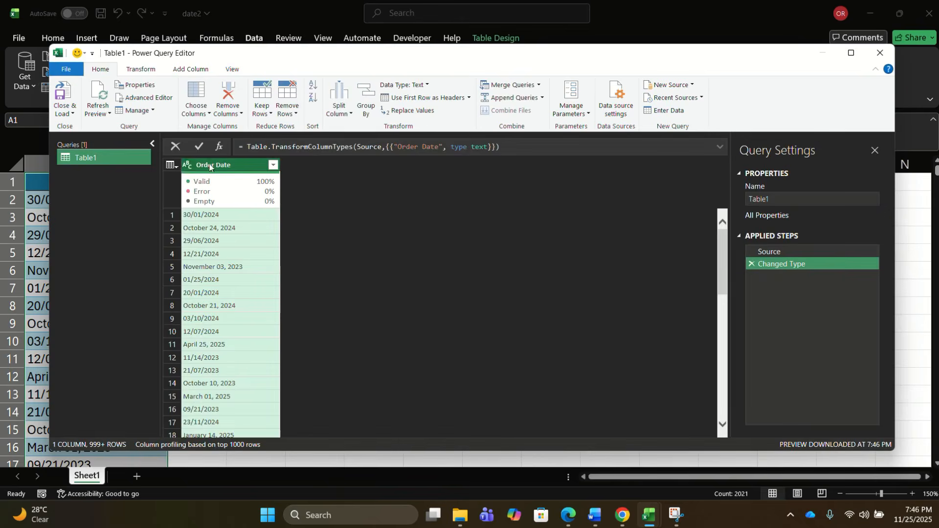
click(188, 167)
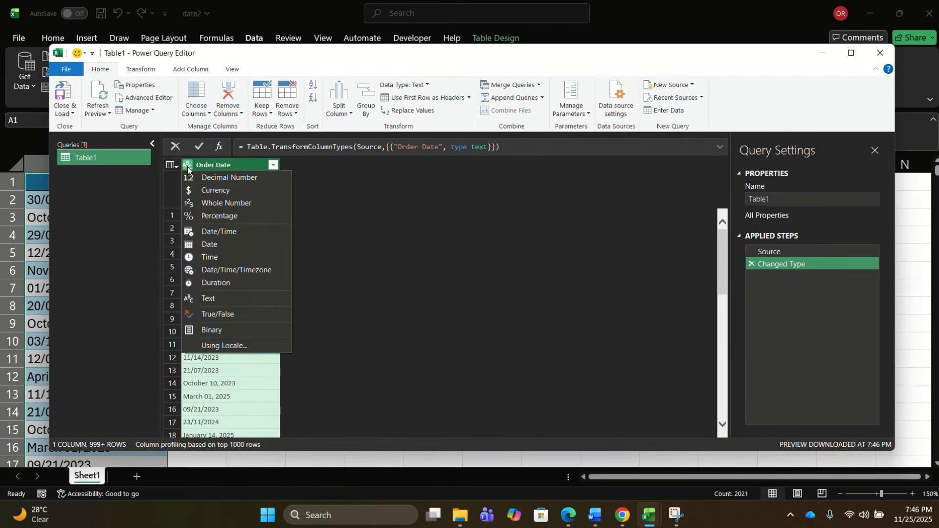
click(222, 347)
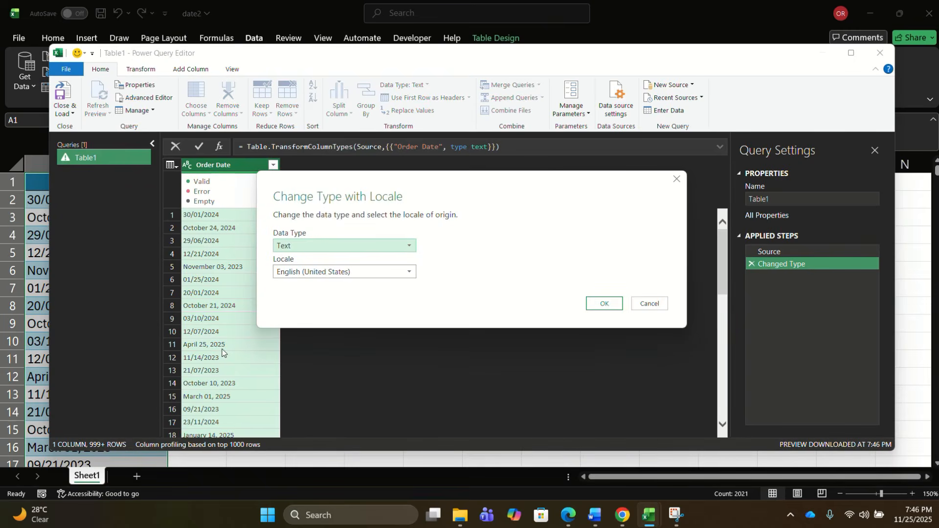
click(380, 247)
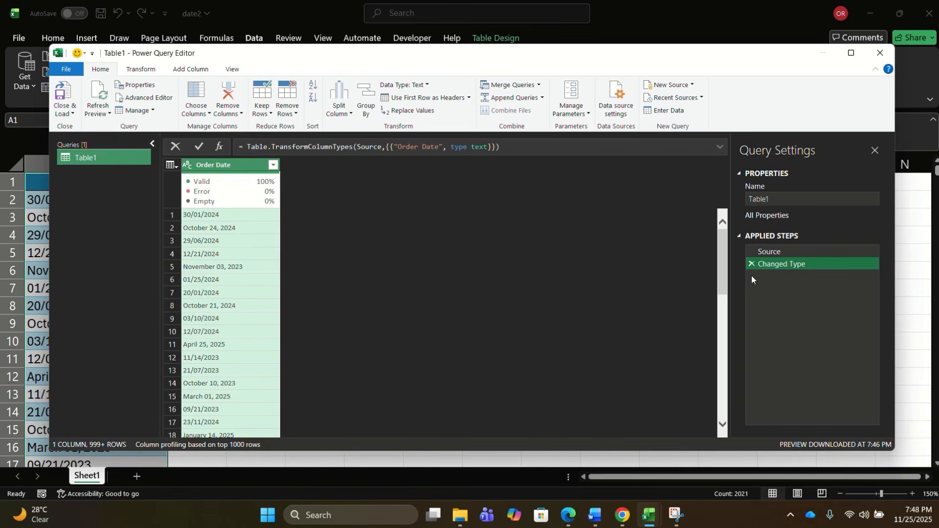
Step: Close the Power Query Editor and open Quick Analysis for the Order Date table
click(883, 55)
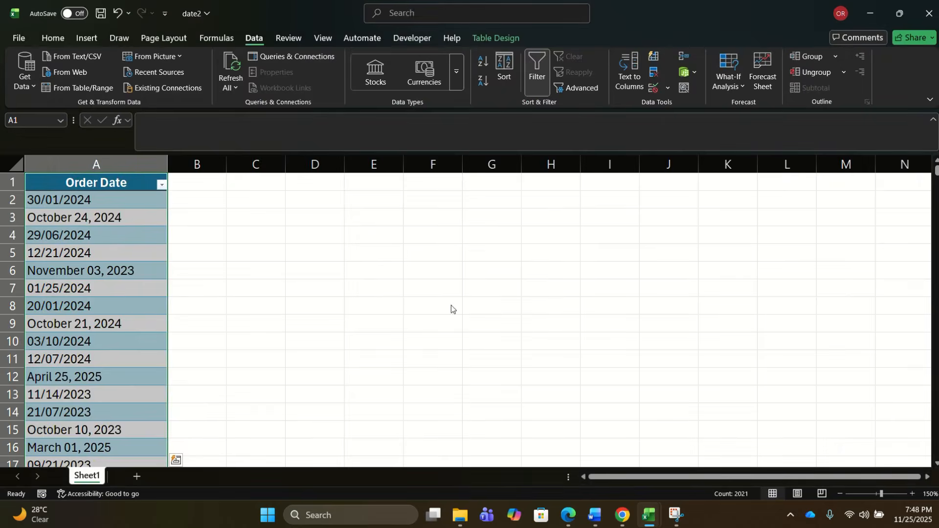
key(ctrl+q)
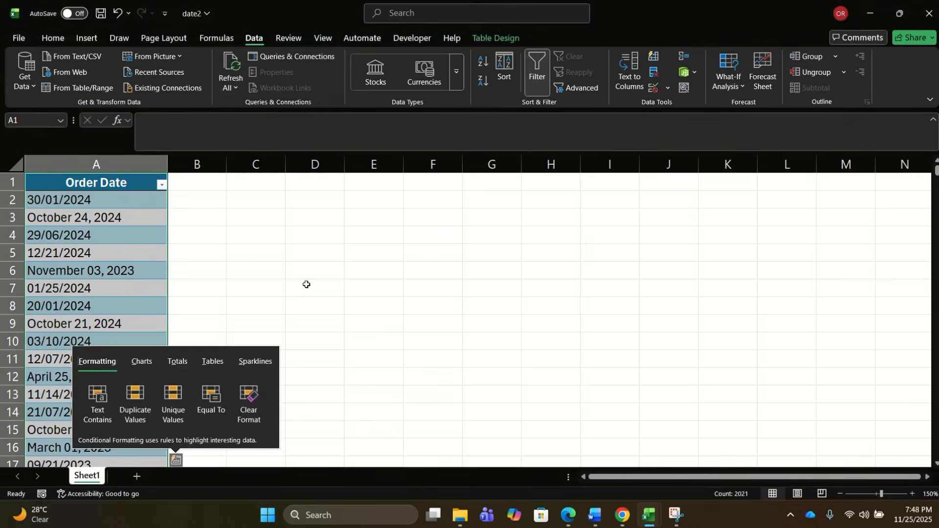
Step: Dismiss Quick Analysis and undo the table conversion of the Order Date range
click(295, 283)
click(230, 283)
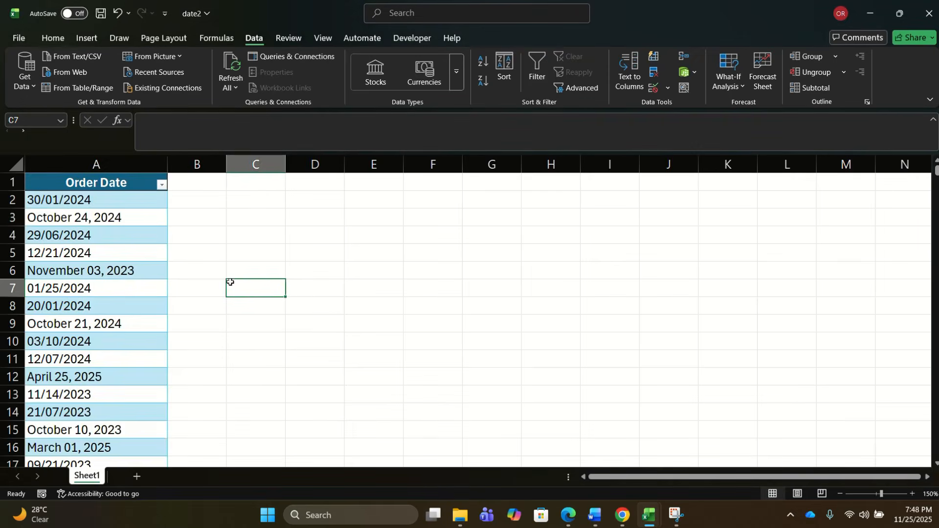
key(ctrl+z)
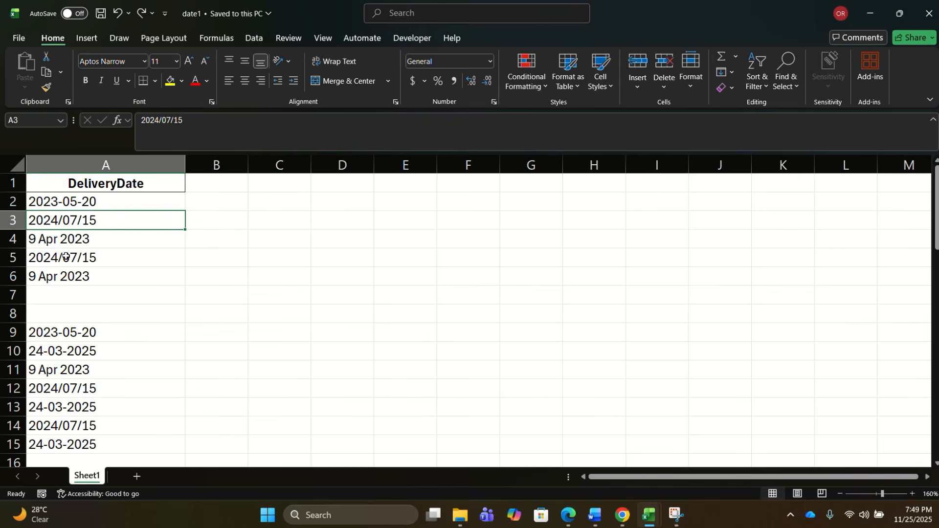
Step: In the date1 workbook, convert the DeliveryDate range A1:A51, including its blank rows, to a table with headers
click(115, 201)
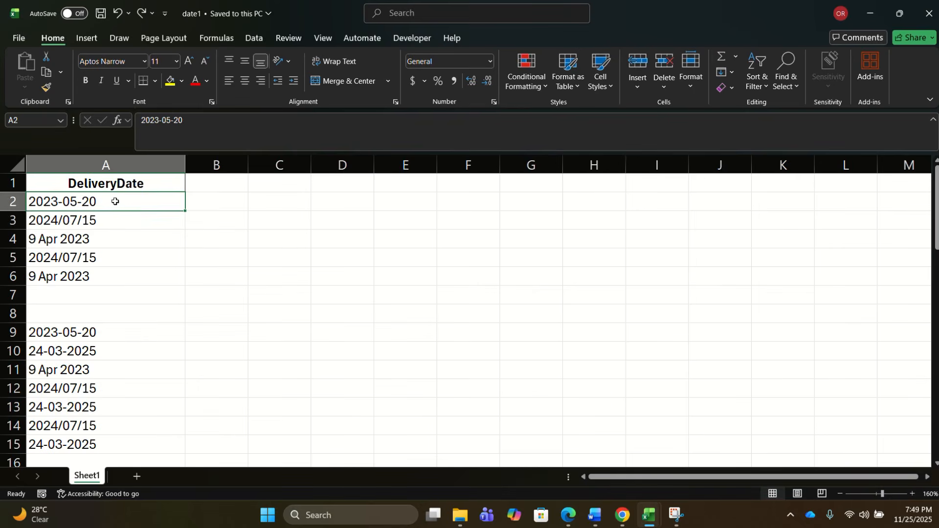
click(105, 224)
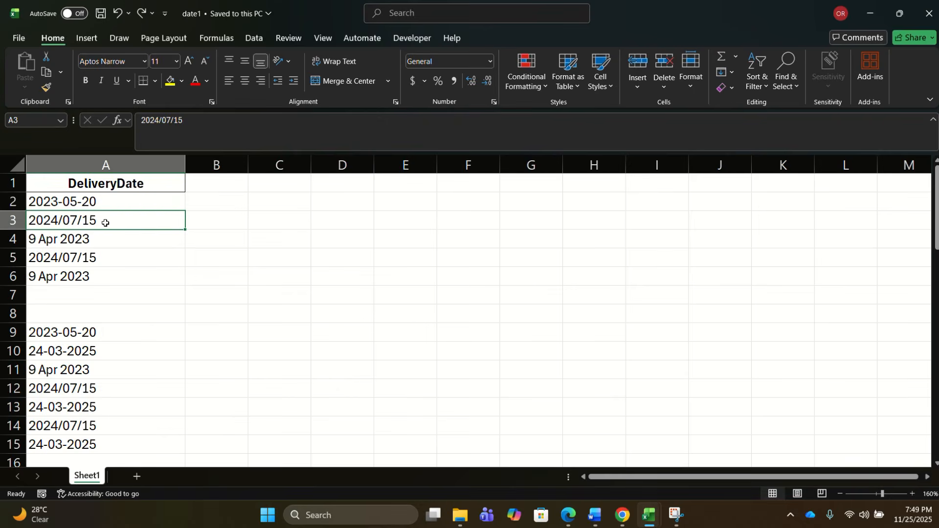
click(104, 241)
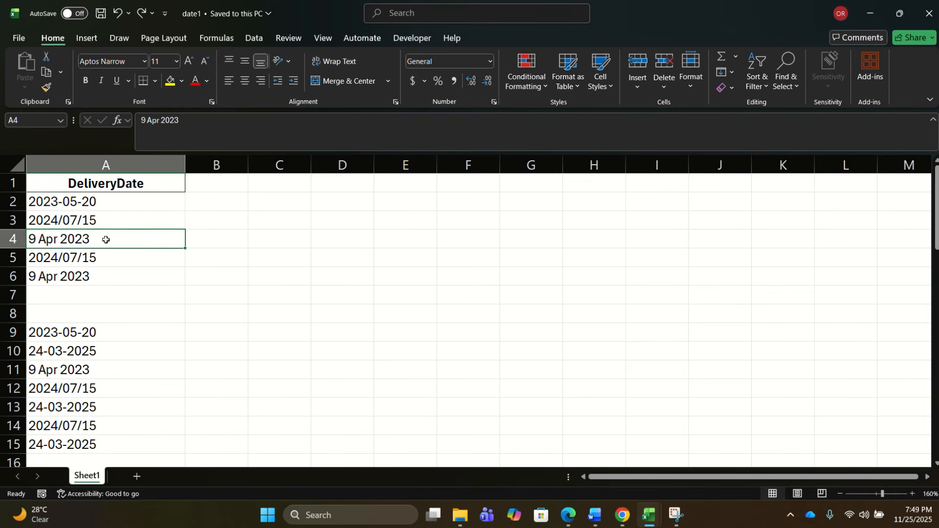
key(ctrl+t)
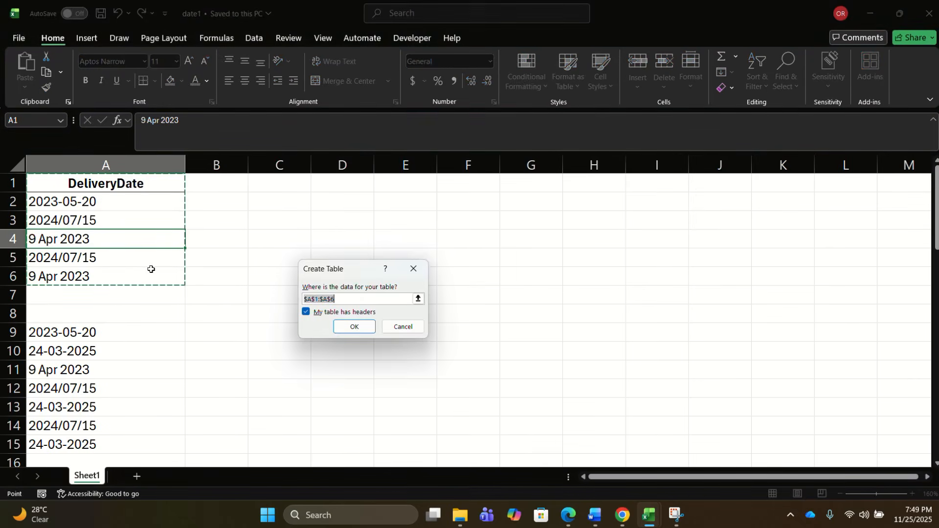
click(336, 302)
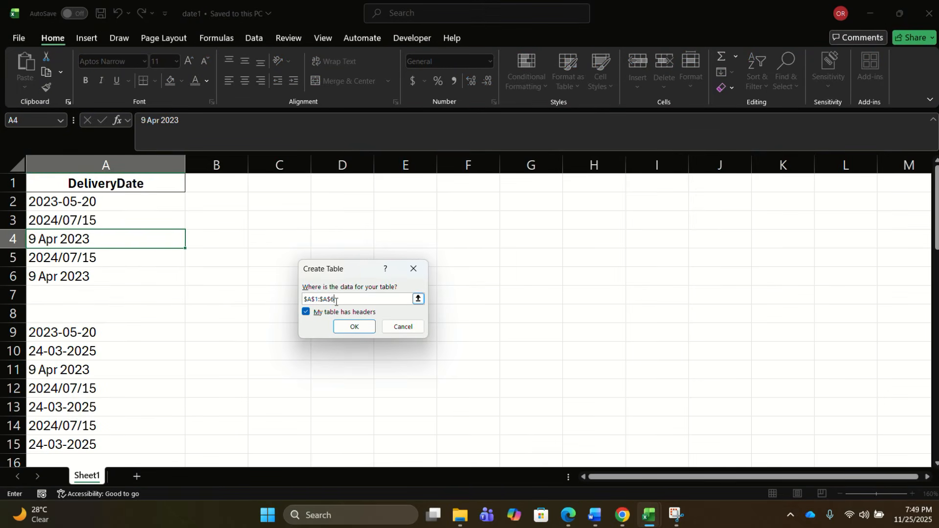
key(BackSpace)
drag(936, 230, 936, 441)
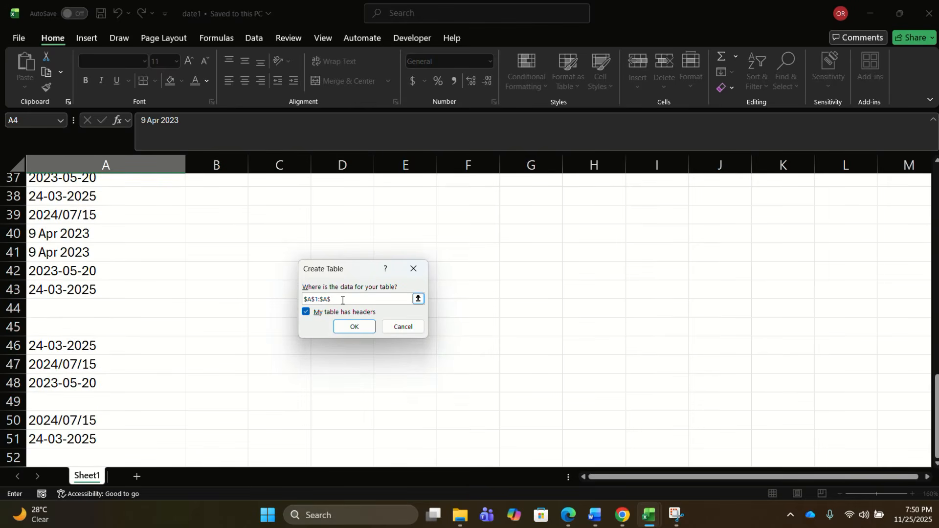
text(51)
click(352, 332)
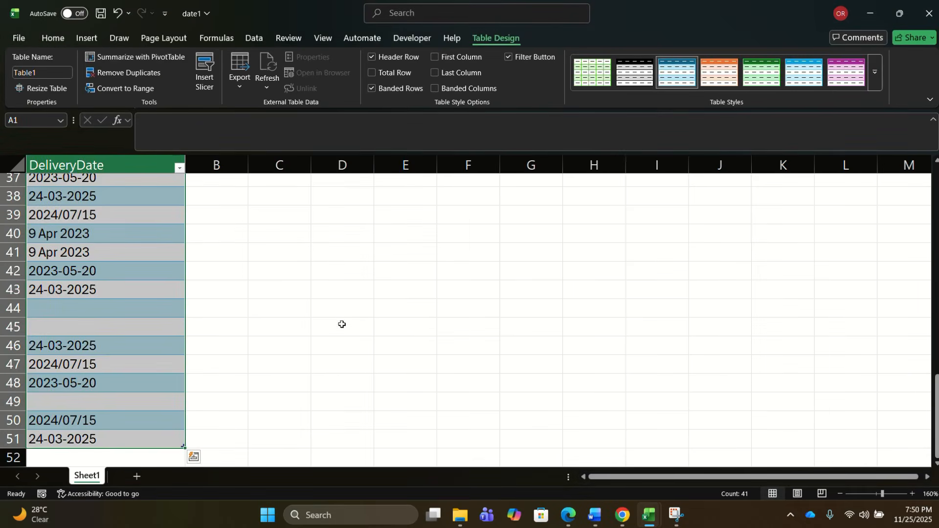
Step: Load the DeliveryDate table into the Power Query Editor
click(174, 233)
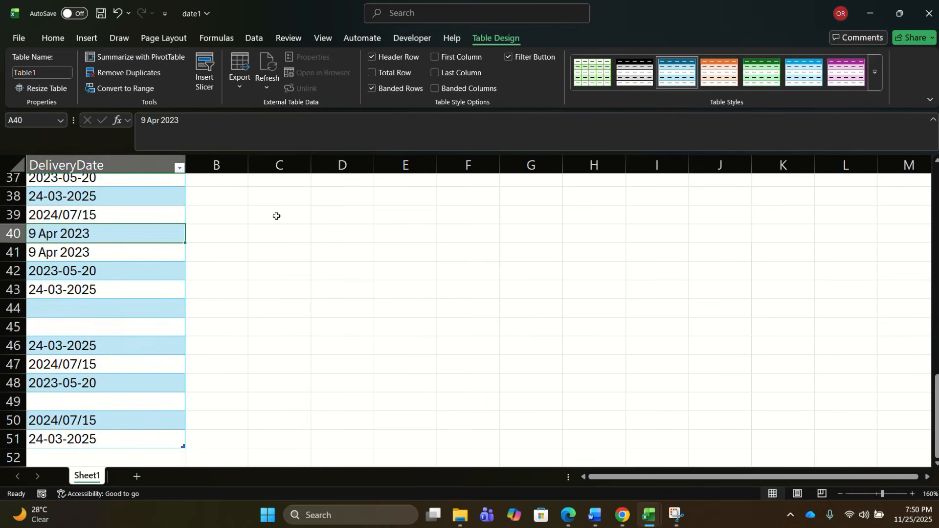
click(936, 320)
click(936, 256)
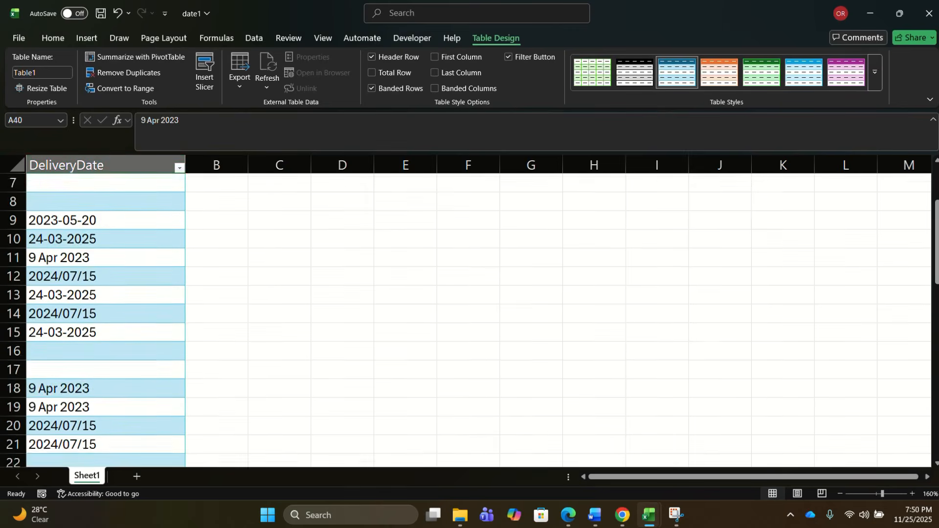
click(937, 183)
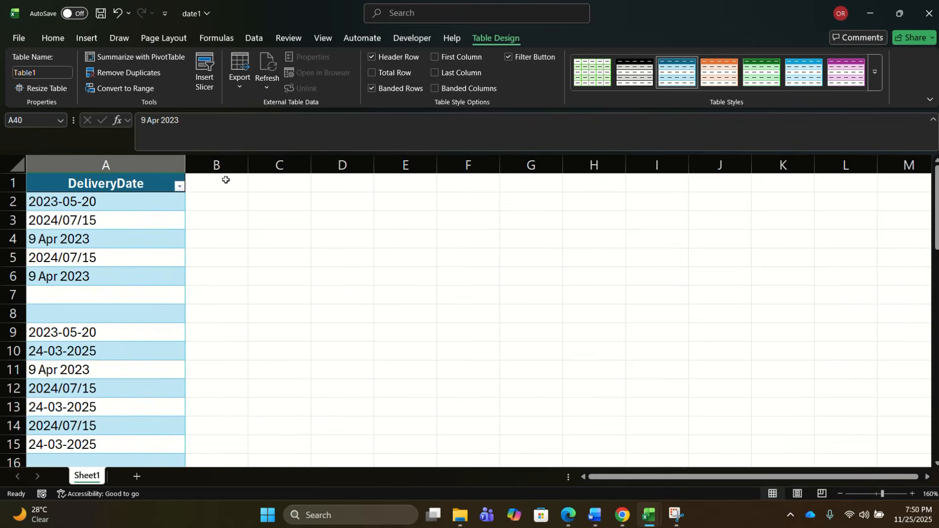
click(254, 42)
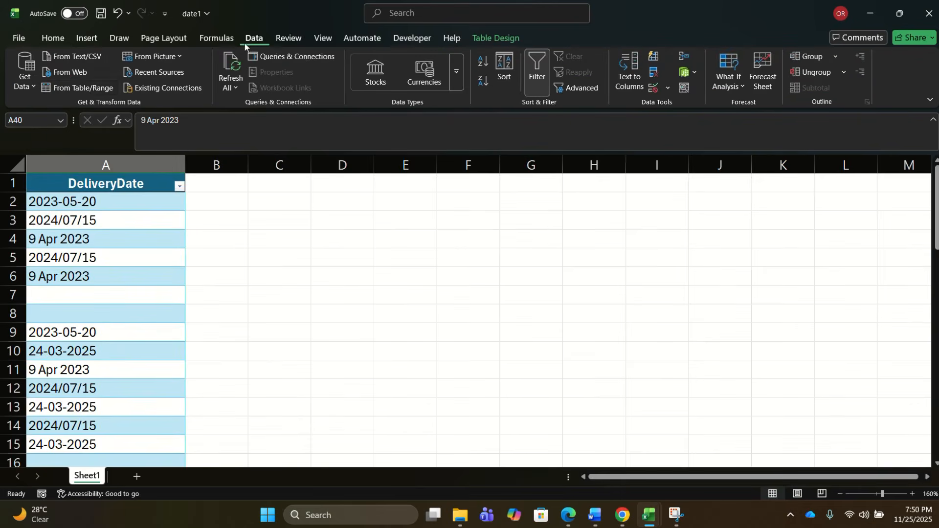
click(84, 88)
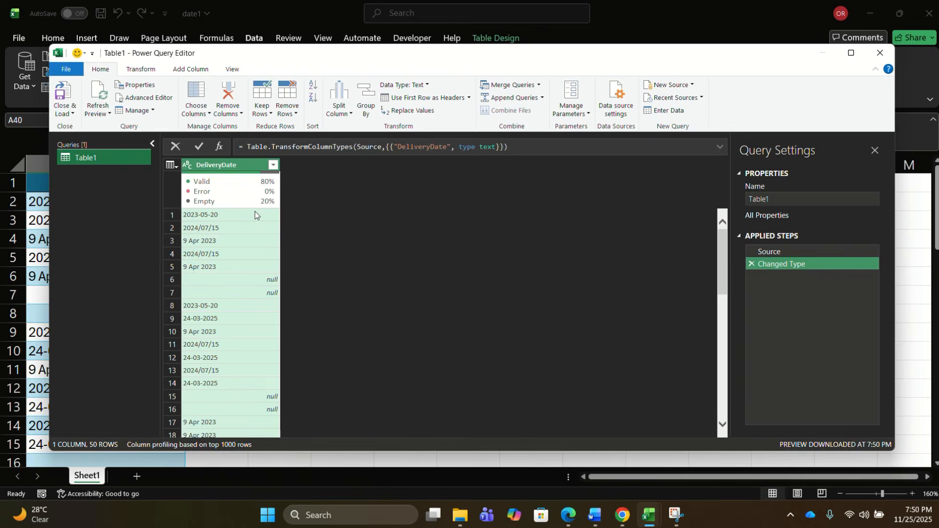
Step: Start a custom column in the query and name it New_Date
click(188, 70)
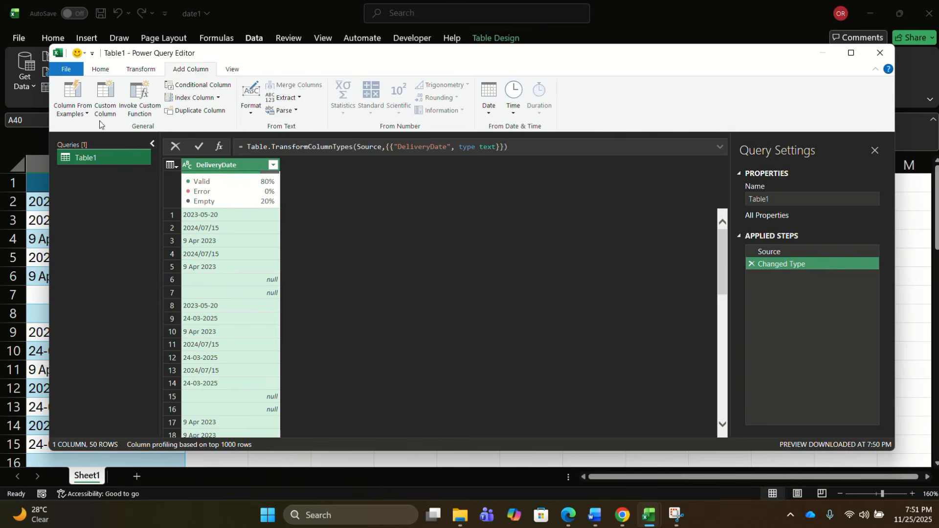
click(106, 103)
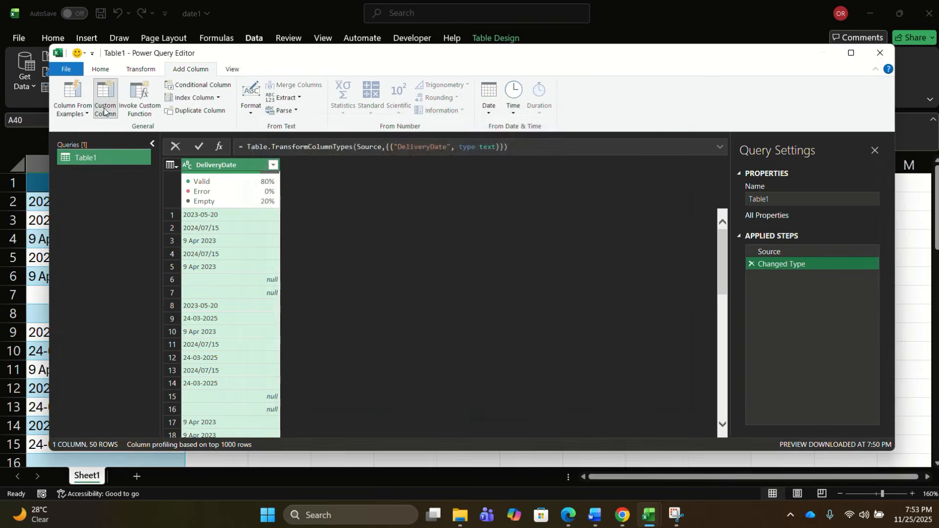
click(104, 109)
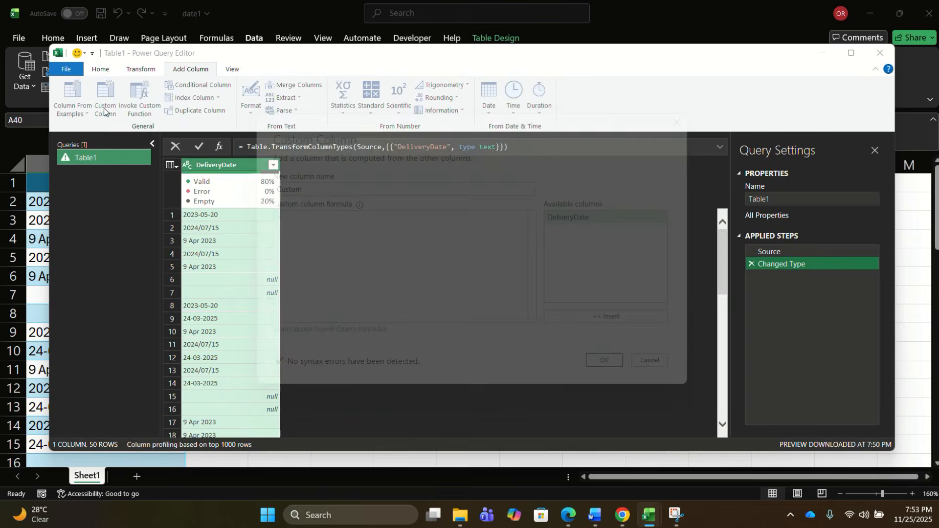
click(309, 191)
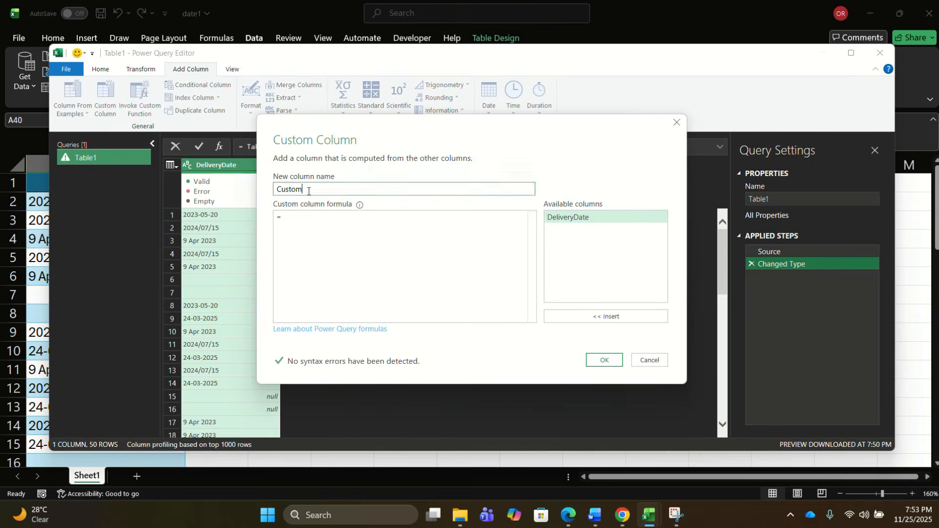
key(BackSpace)
key(BackSpace)
key(BackSpace)
key(BackSpace)
key(BackSpace)
key(BackSpace)
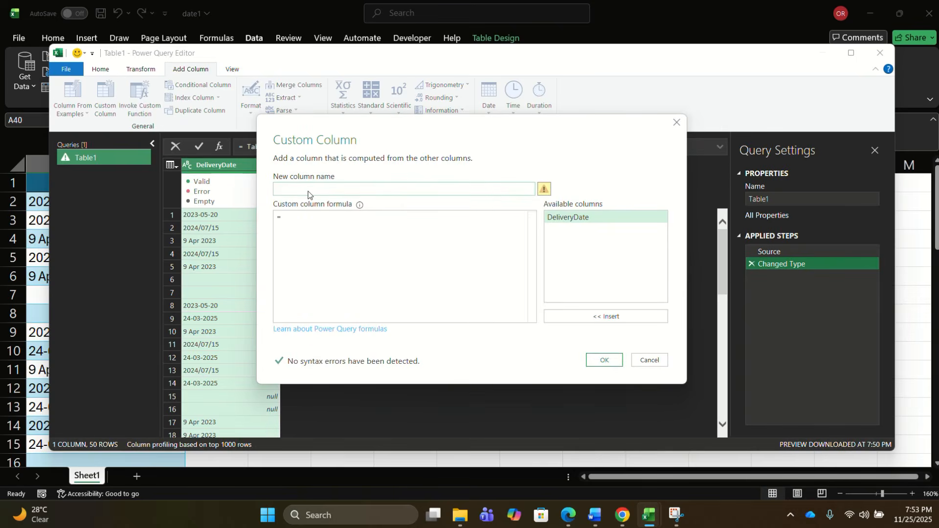
text(New)
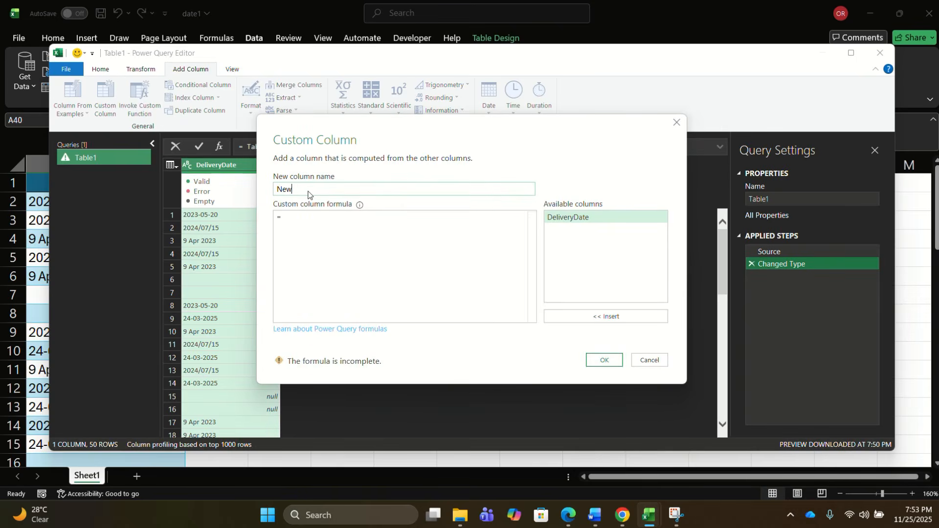
text(_Date)
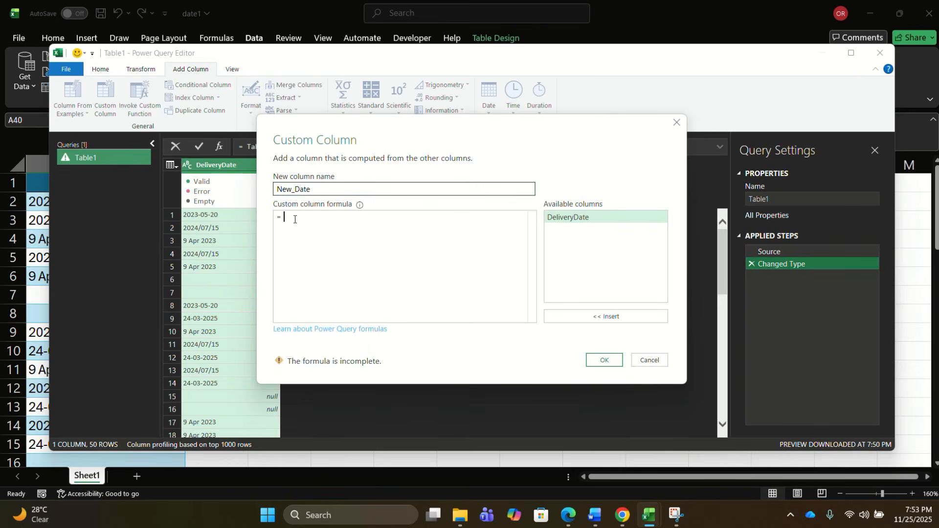
Step: Give the New_Date custom column the formula Date.From([DeliveryDate],"en-GB") and create it
text(Date)
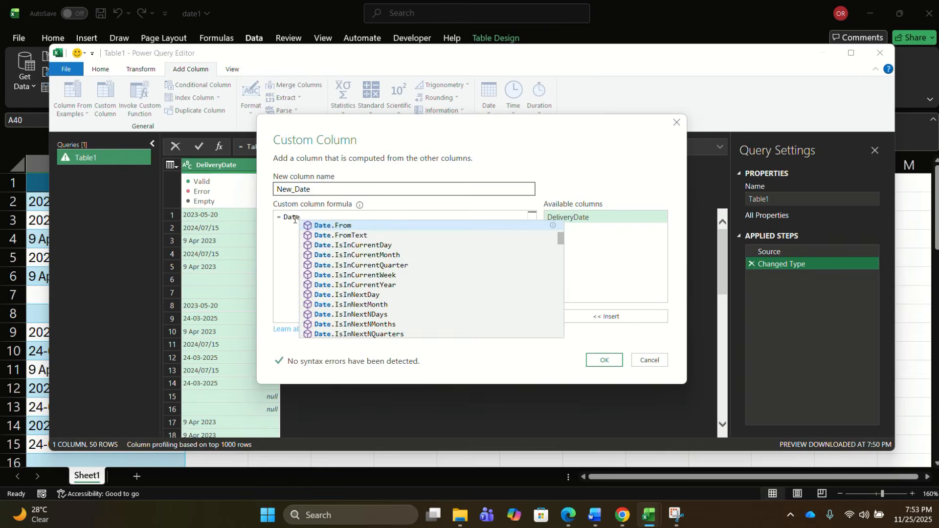
click(336, 225)
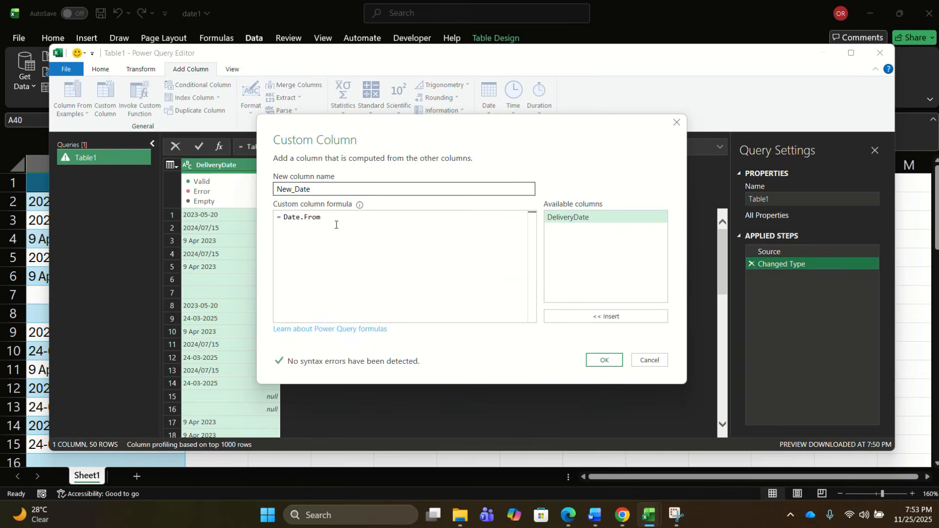
text(()
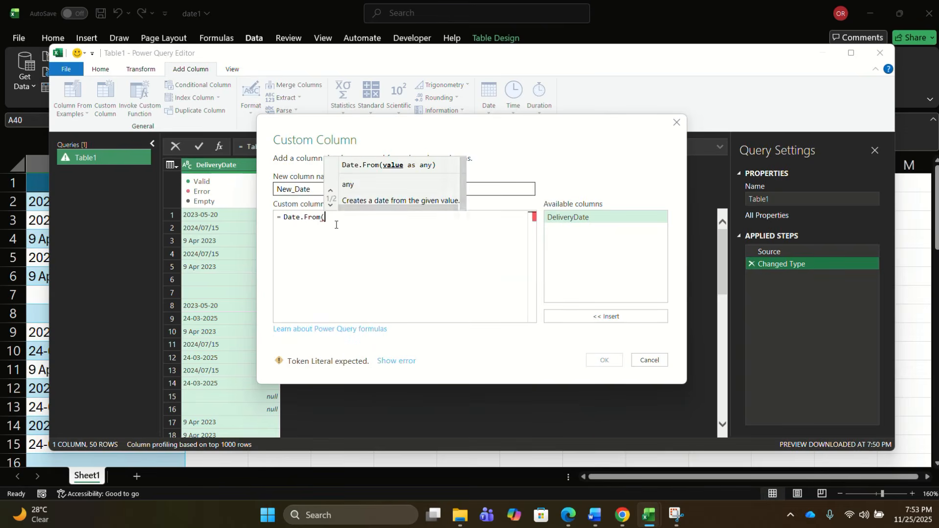
double_click(581, 218)
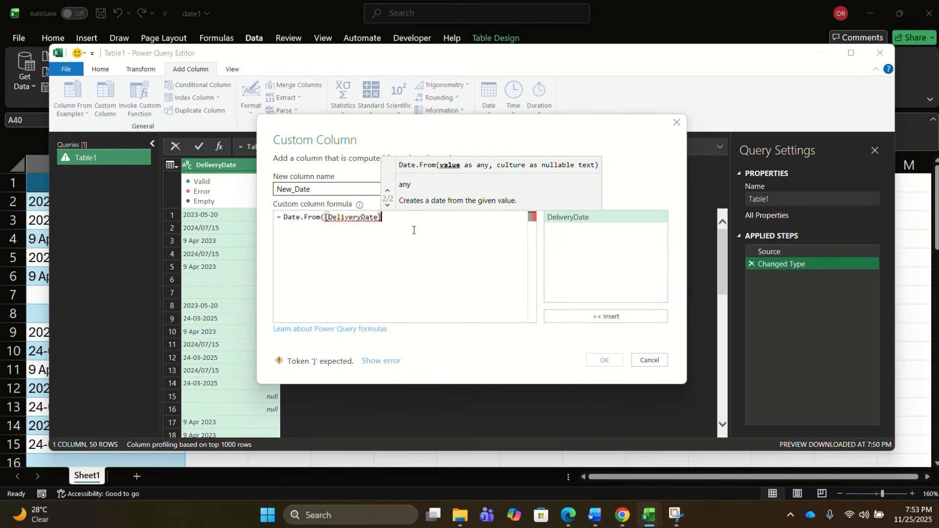
text(,)
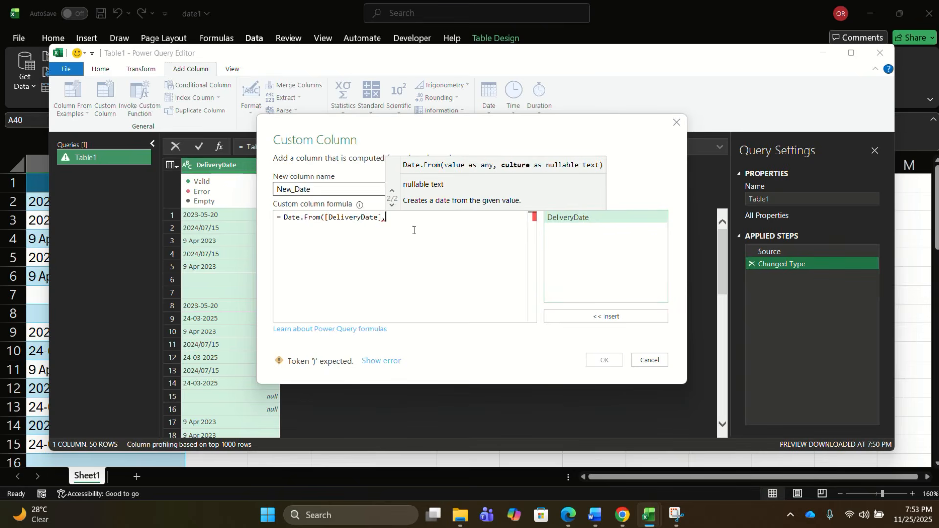
text(en)
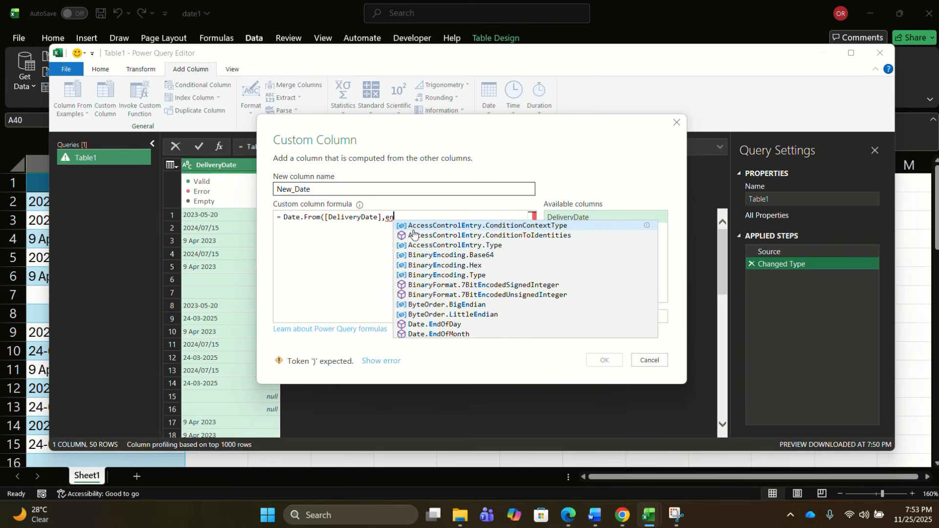
key(BackSpace)
key(BackSpace)
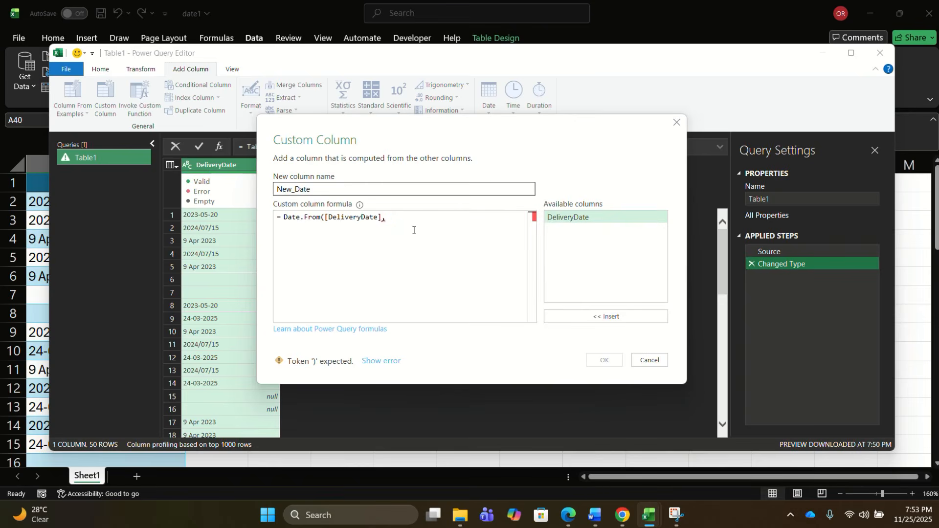
text("en-GB)
text())
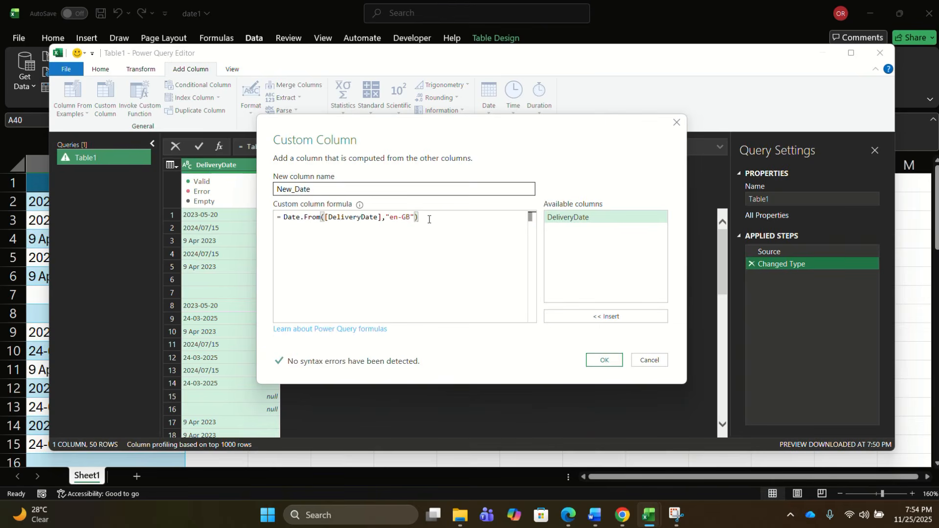
click(603, 361)
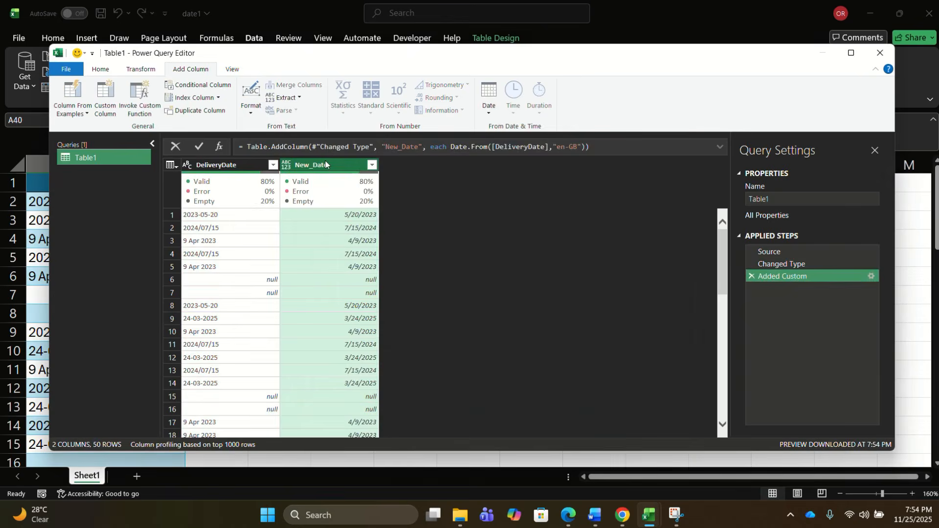
Step: Review the formula of the added custom column and set the New_Date column's data type to Date
click(871, 276)
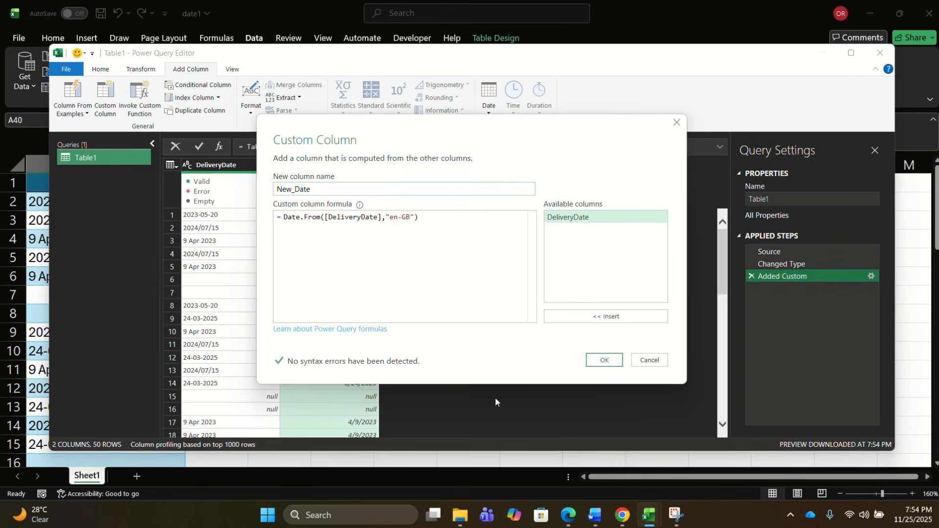
click(603, 360)
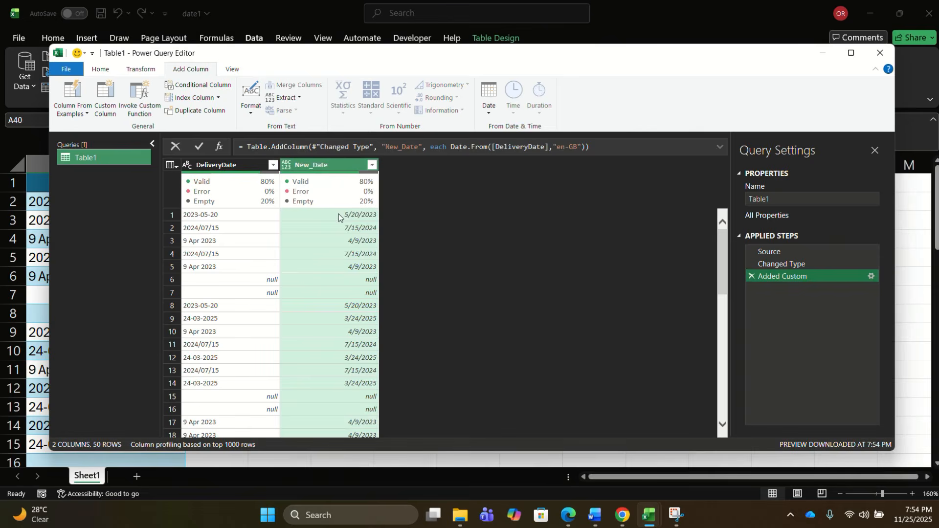
click(286, 165)
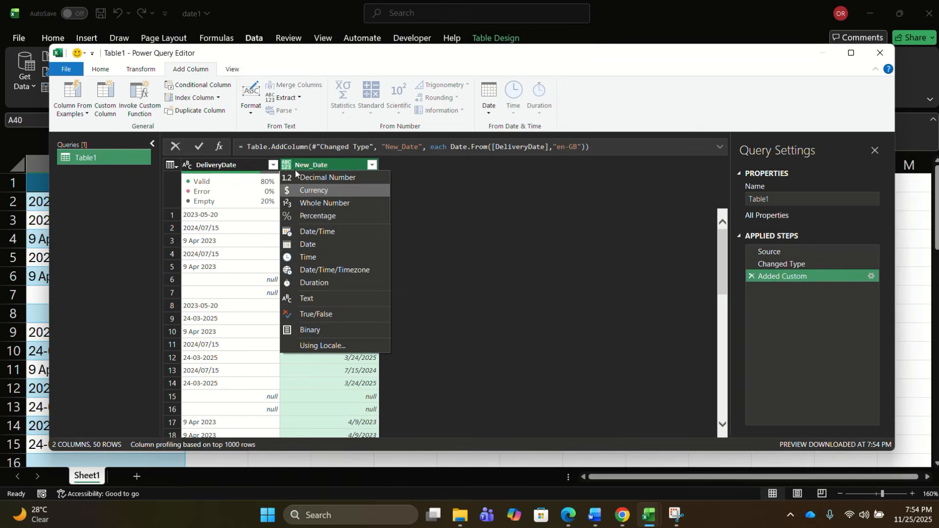
click(331, 242)
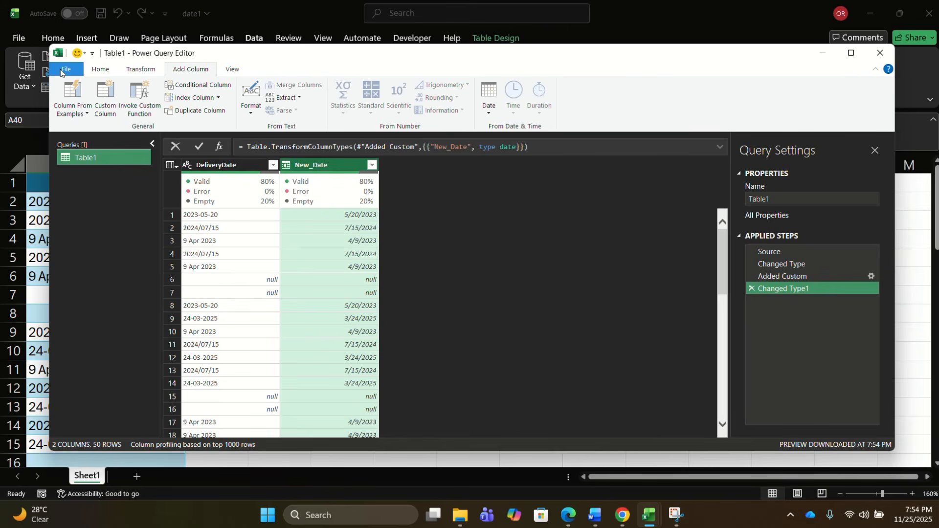
click(93, 71)
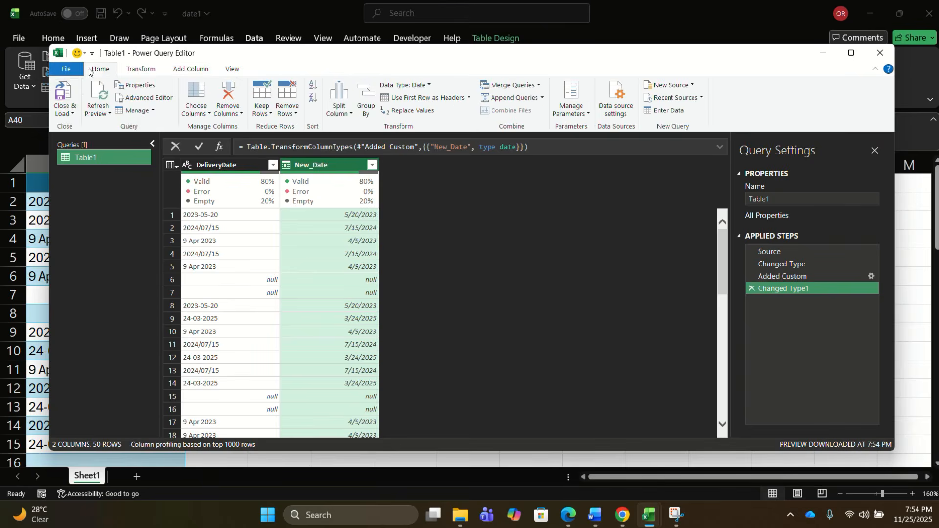
Step: Load the query result into a new worksheet and compare the original DeliveryDate entries with the New_Date values
click(73, 113)
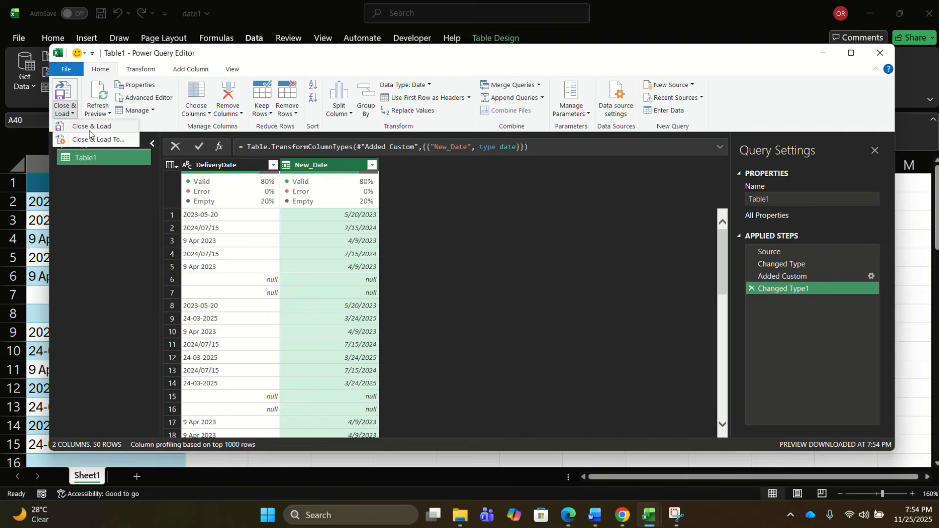
click(89, 126)
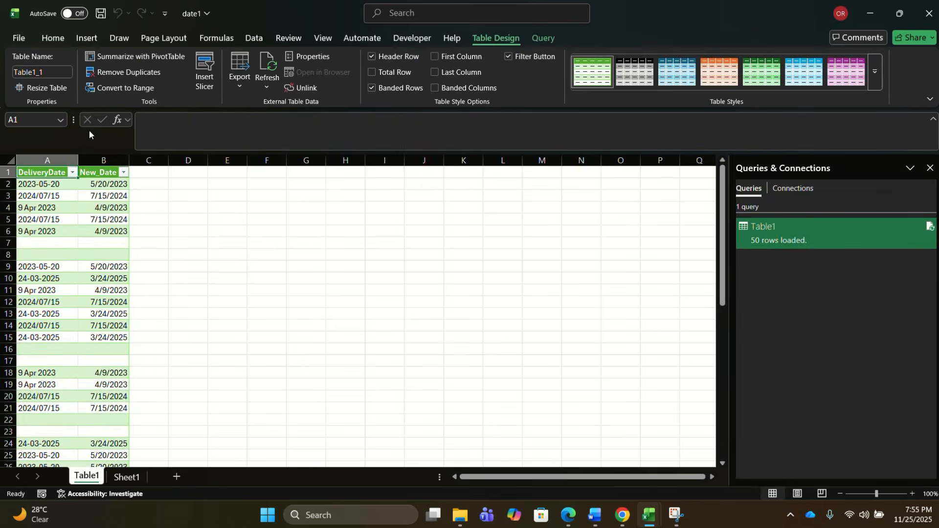
click(59, 236)
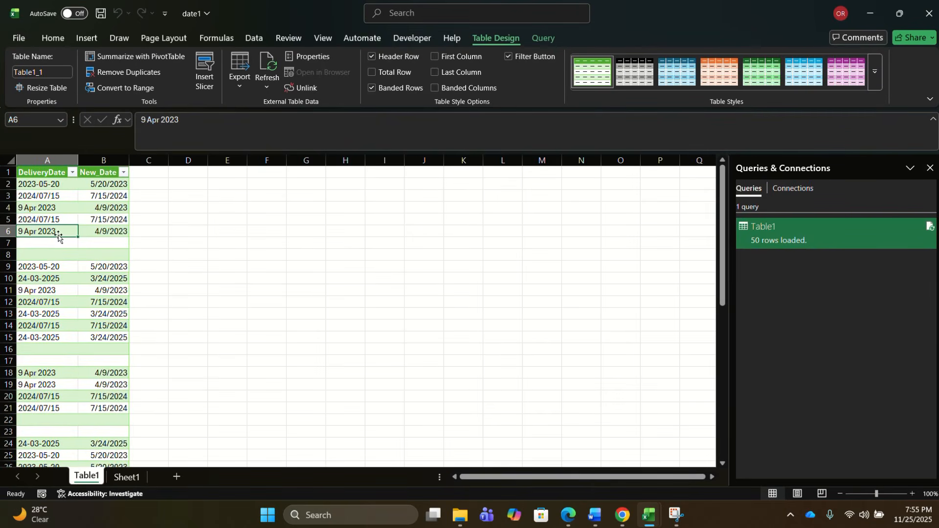
click(48, 187)
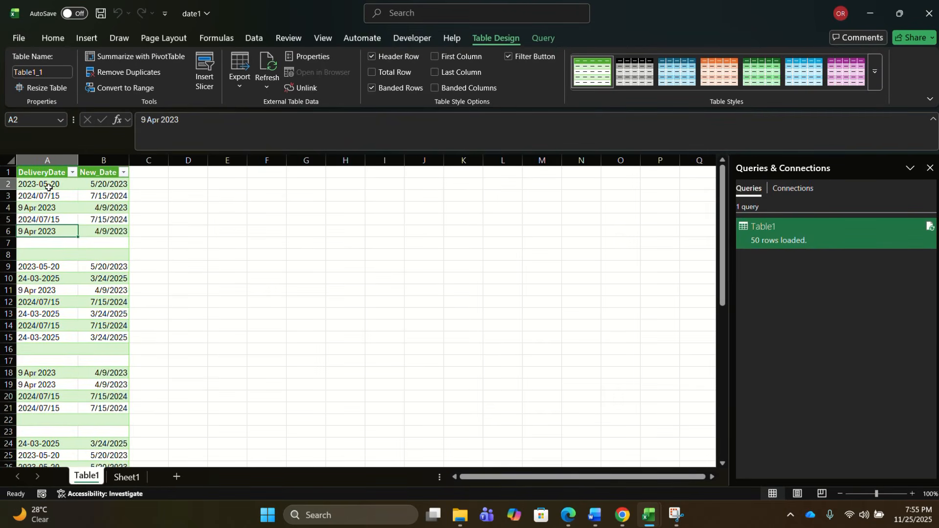
click(87, 185)
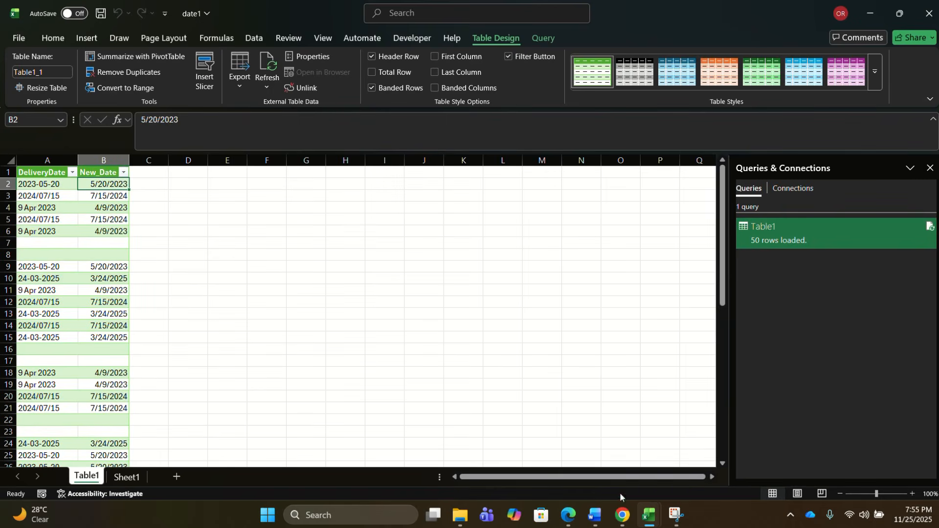
Step: Switch to the date2 workbook and examine the mixed date formats in the first Order Date entries
mouse_move(647, 520)
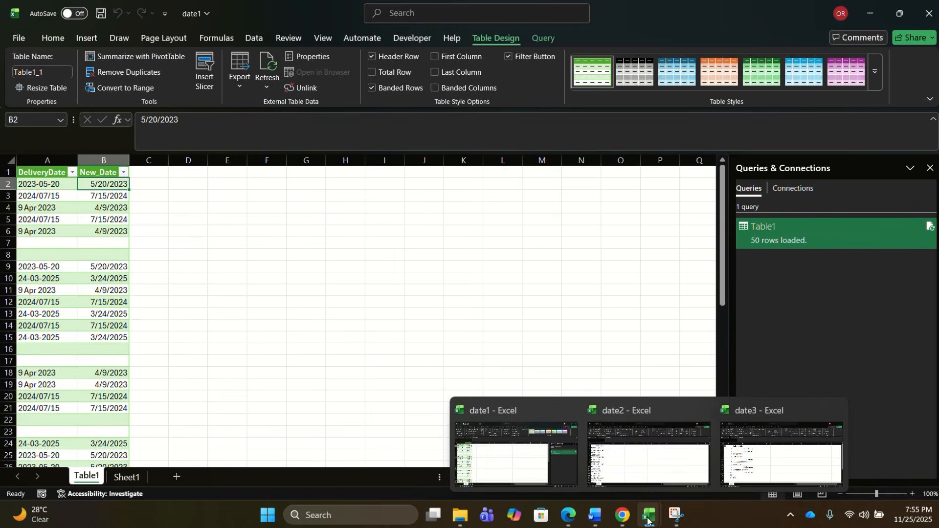
click(649, 455)
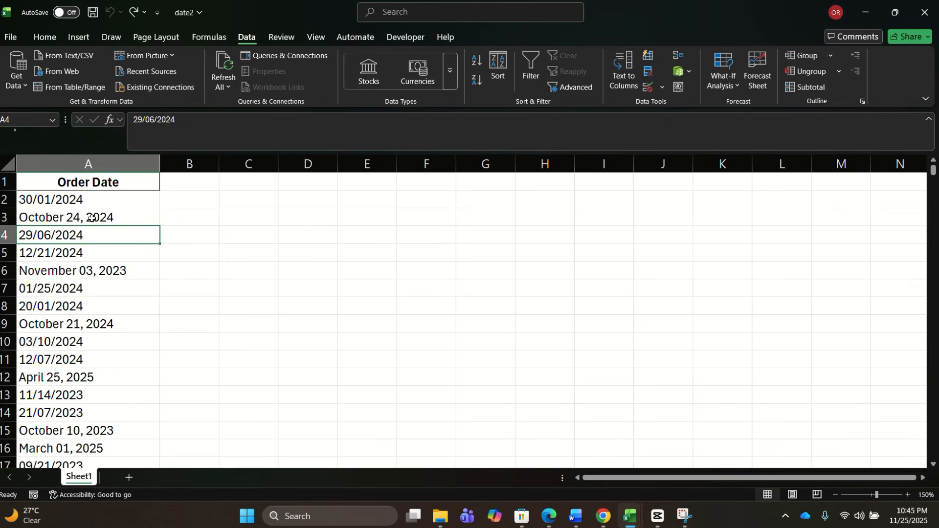
click(90, 203)
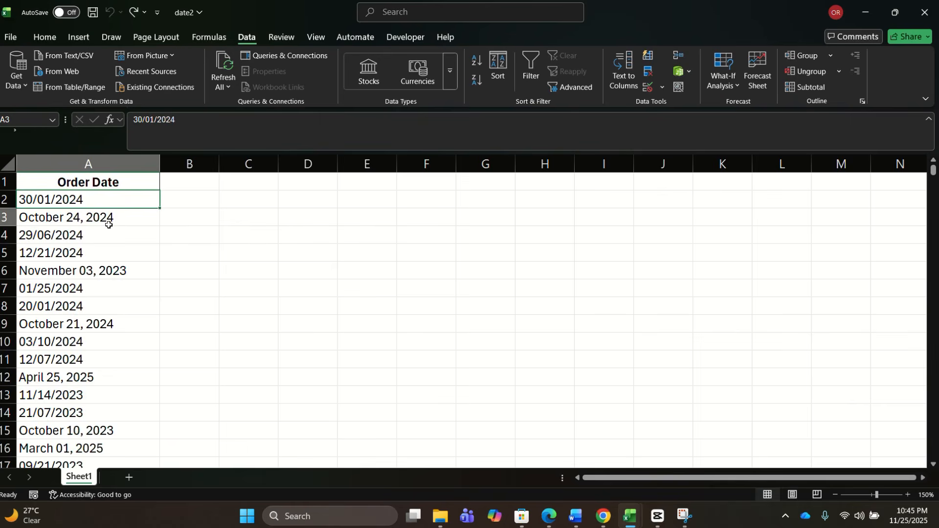
click(108, 217)
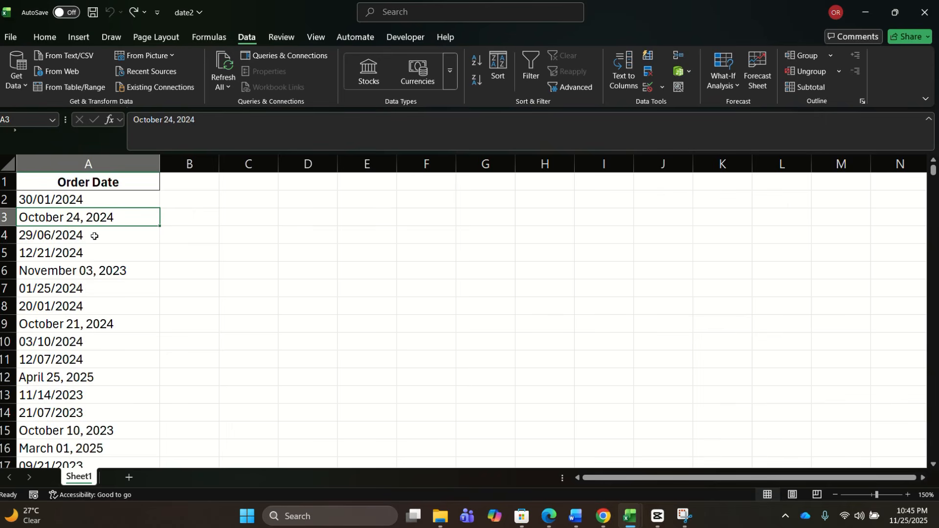
click(172, 240)
click(100, 230)
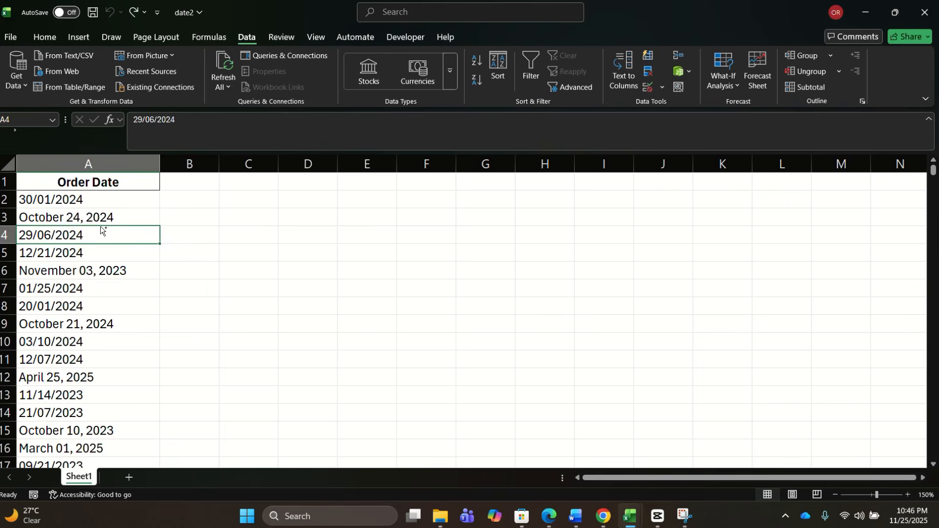
Step: Convert the Order Date range A1:A2021 into a table with headers and load it into the Power Query Editor
key(ctrl+t)
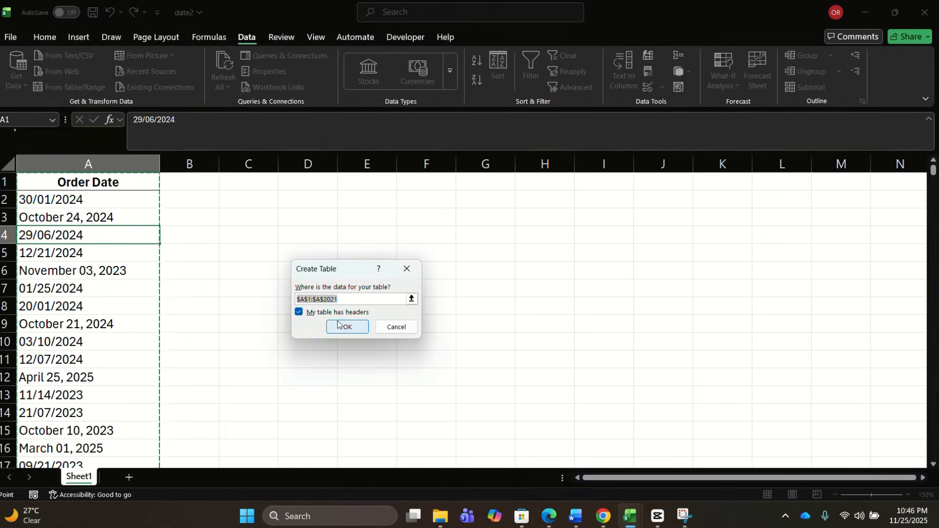
click(337, 326)
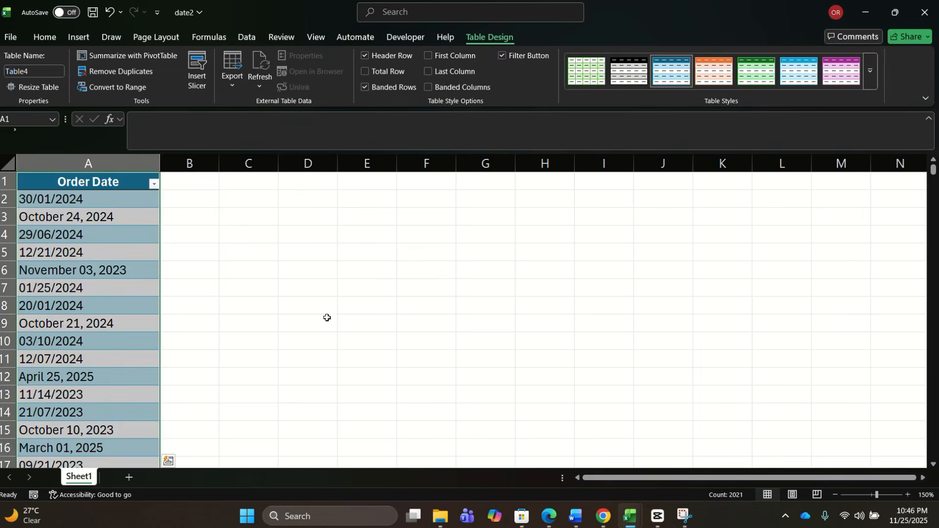
click(247, 37)
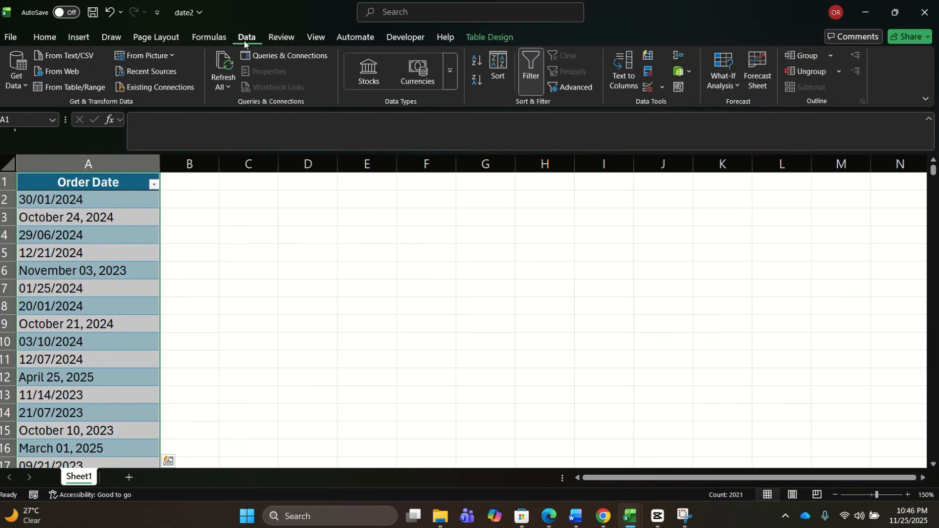
click(61, 89)
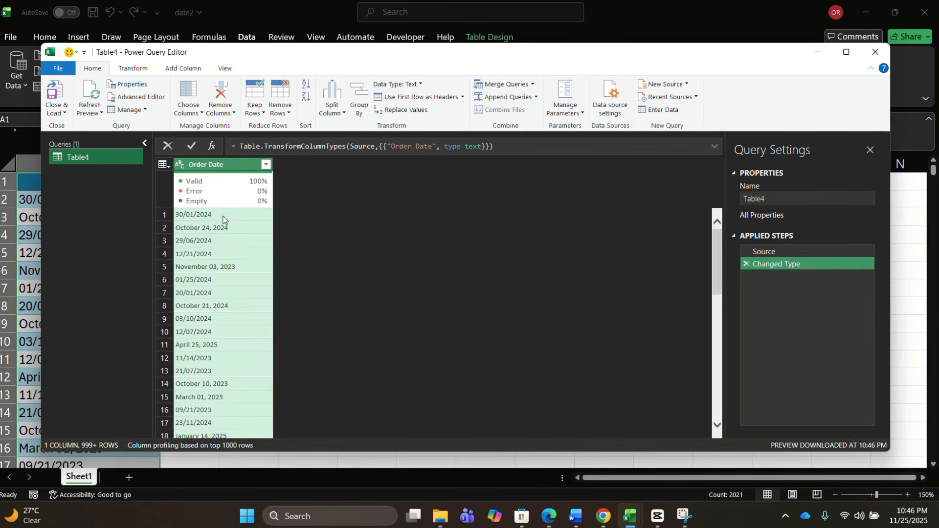
click(197, 230)
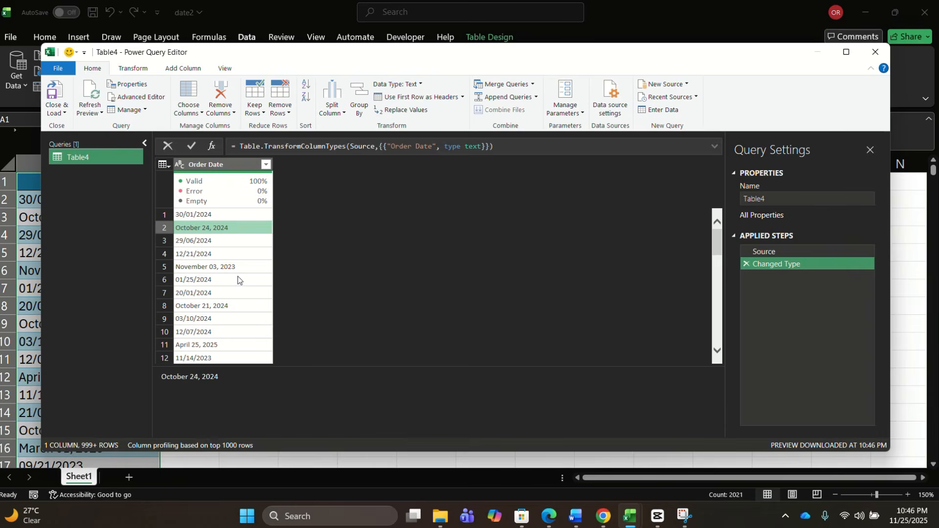
Step: Start a custom column in the Order Date query and name it Date
click(178, 71)
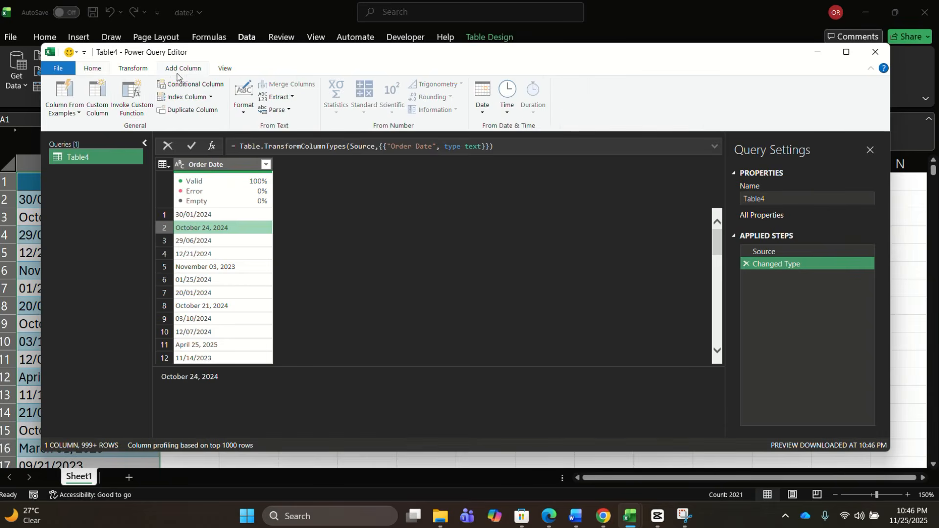
click(107, 111)
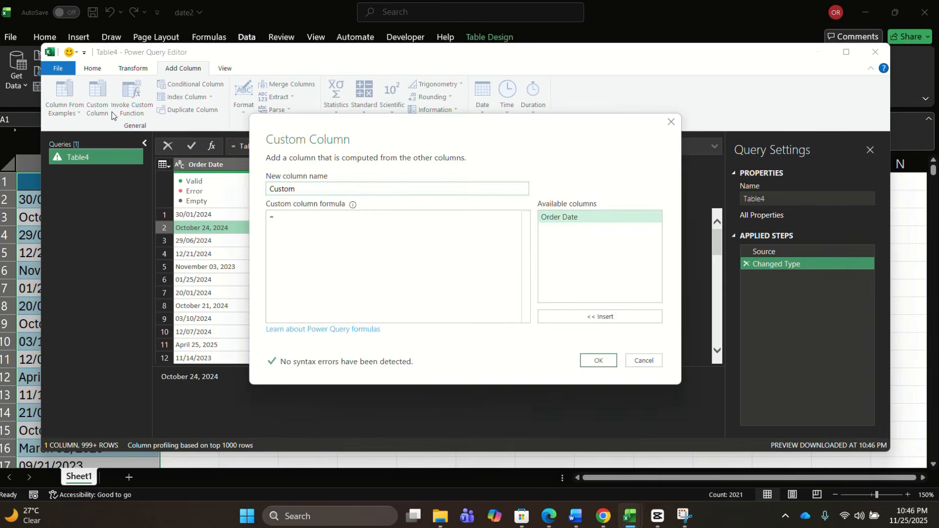
click(307, 189)
key(BackSpace)
key(BackSpace)
key(BackSpace)
key(BackSpace)
key(BackSpace)
key(BackSpace)
text(D)
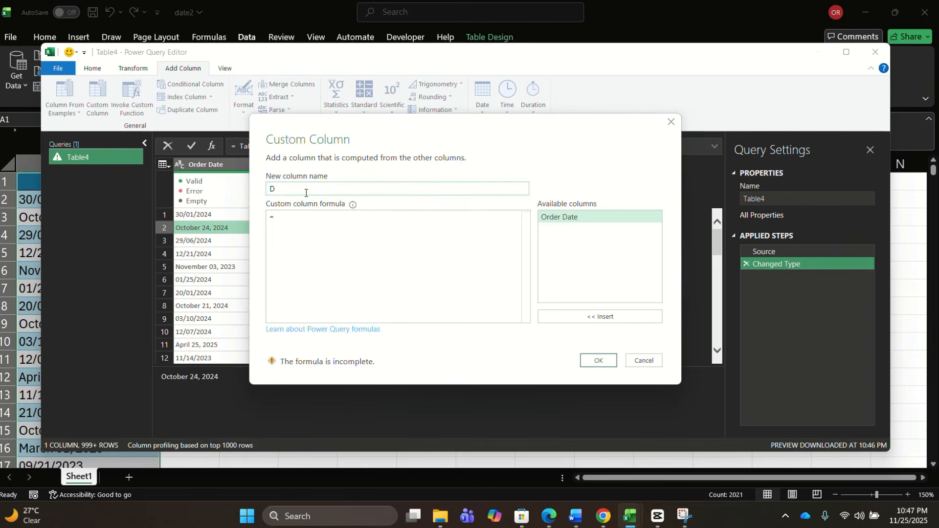
text(ate)
Step: Begin the custom column formula with try Date.from( and insert the Order Date column as its first argument
click(293, 226)
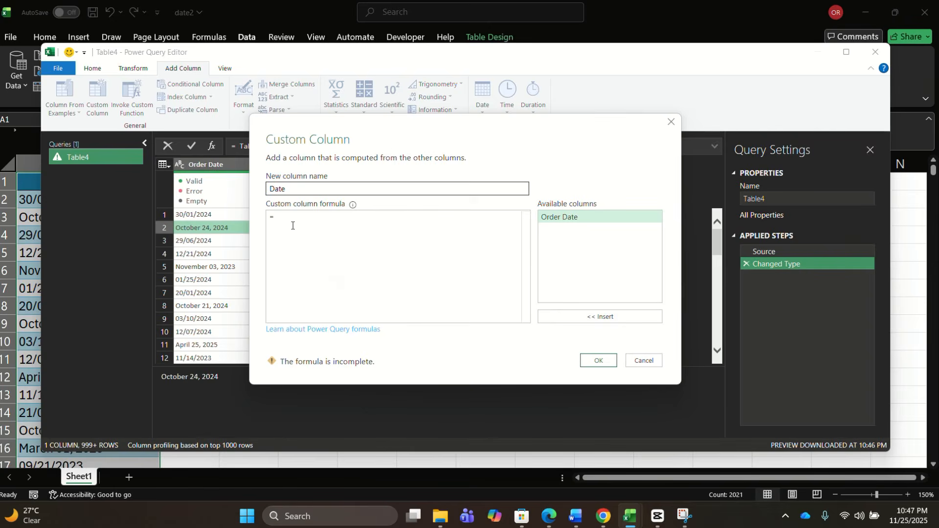
click(293, 225)
text(try)
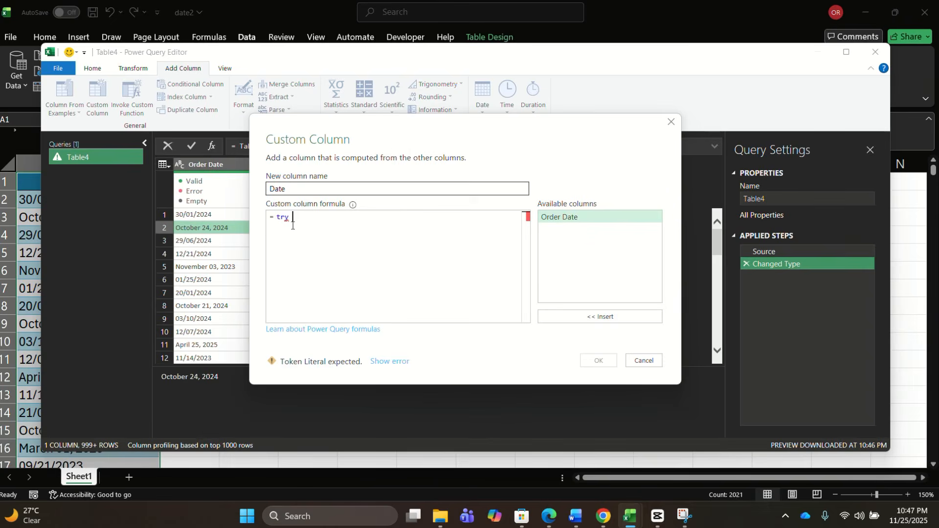
text(a)
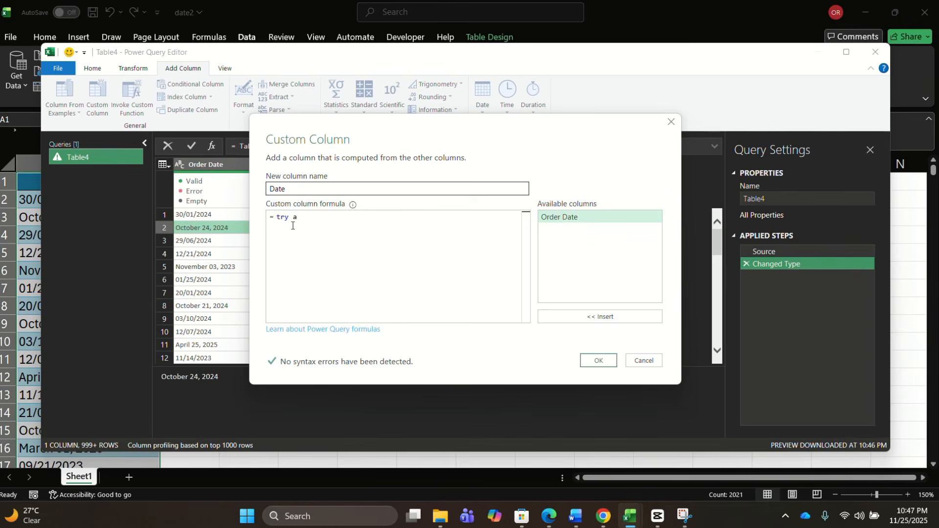
key(BackSpace)
text(Date.)
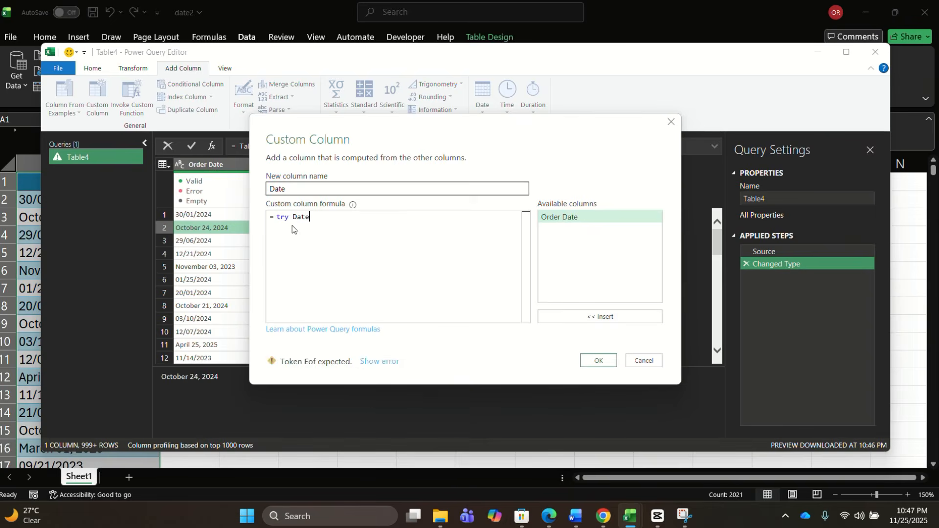
text(om)
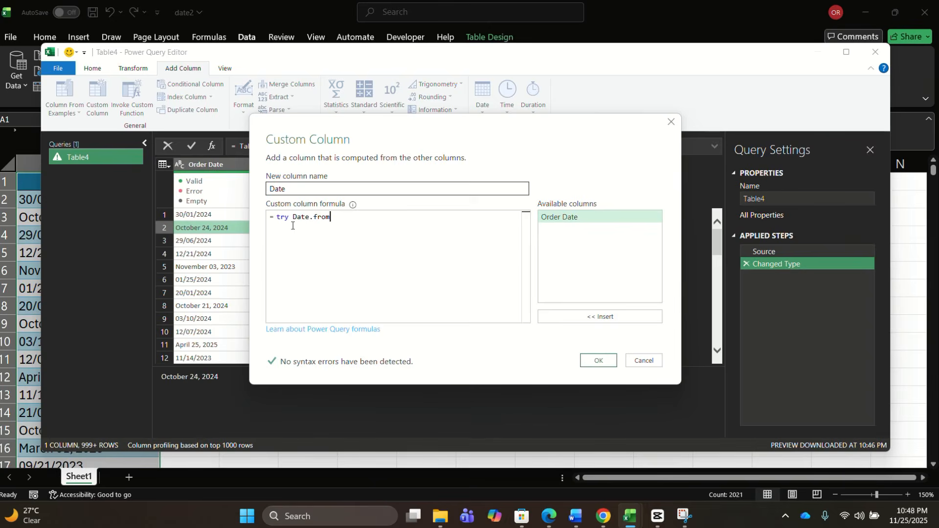
text(()
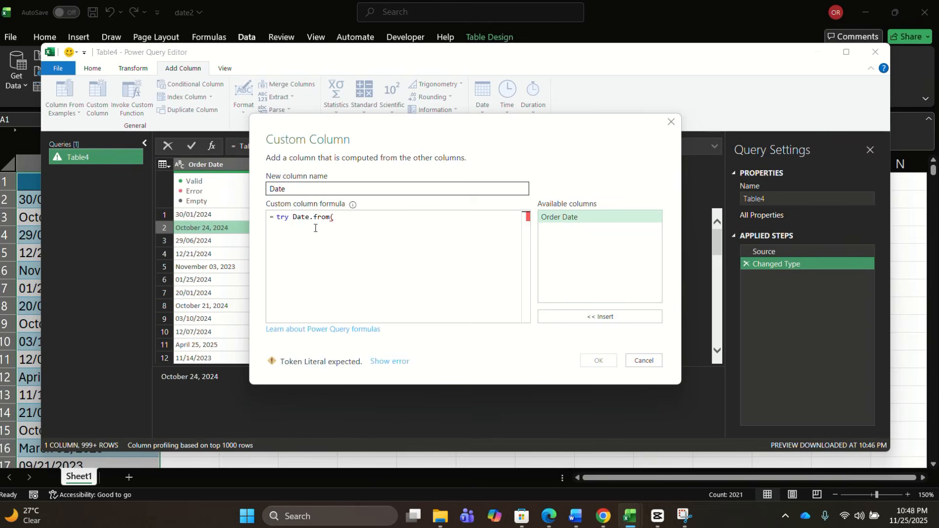
click(569, 217)
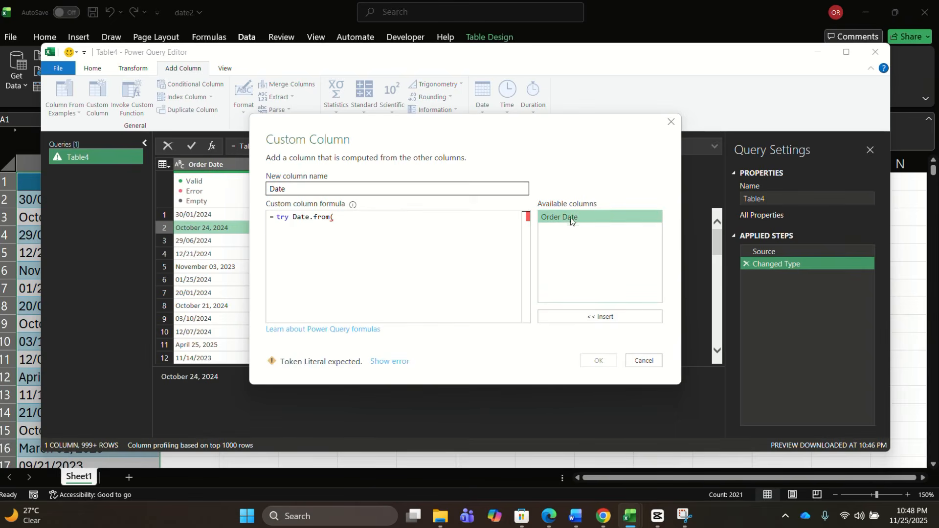
click(586, 318)
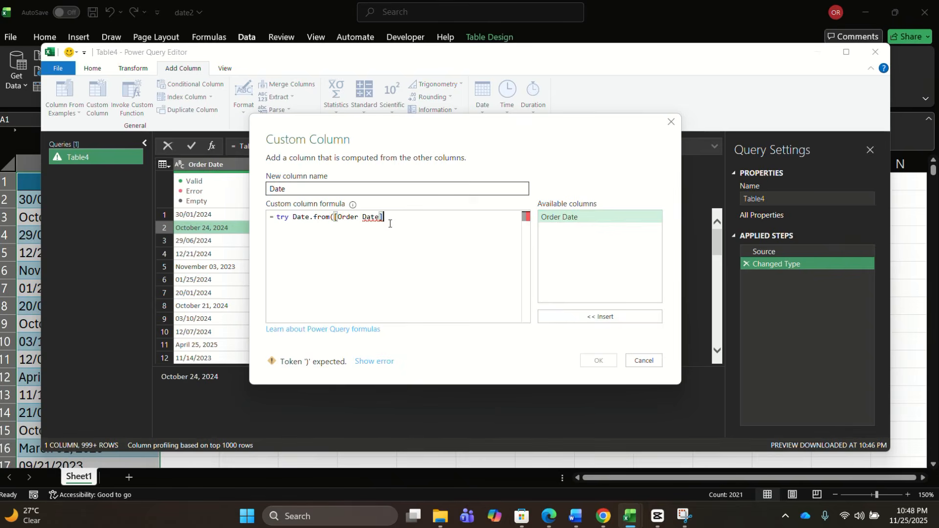
Step: Add the locale "en-US" as the second argument of the Date.from function and close its parenthesis
text(,e)
key(BackSpace)
text("")
text(e)
text(n-U)
text(S)
text())
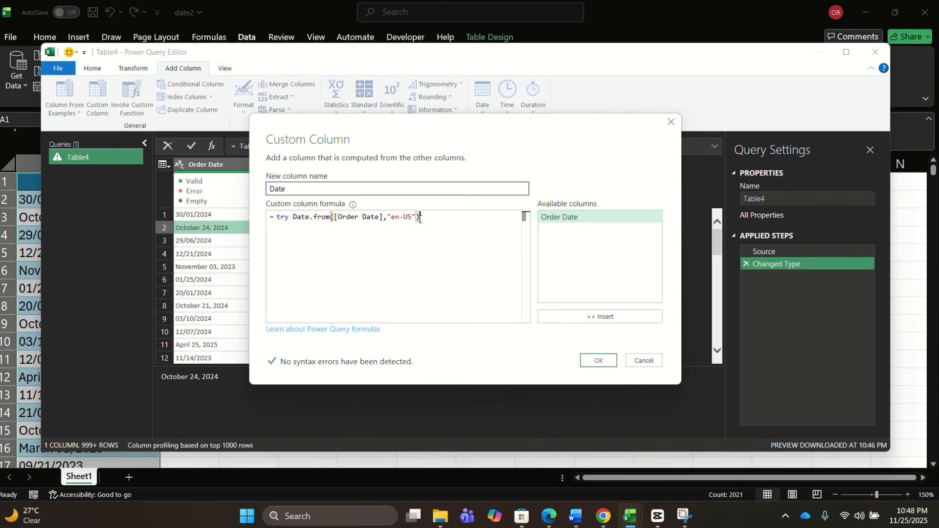
text(?)
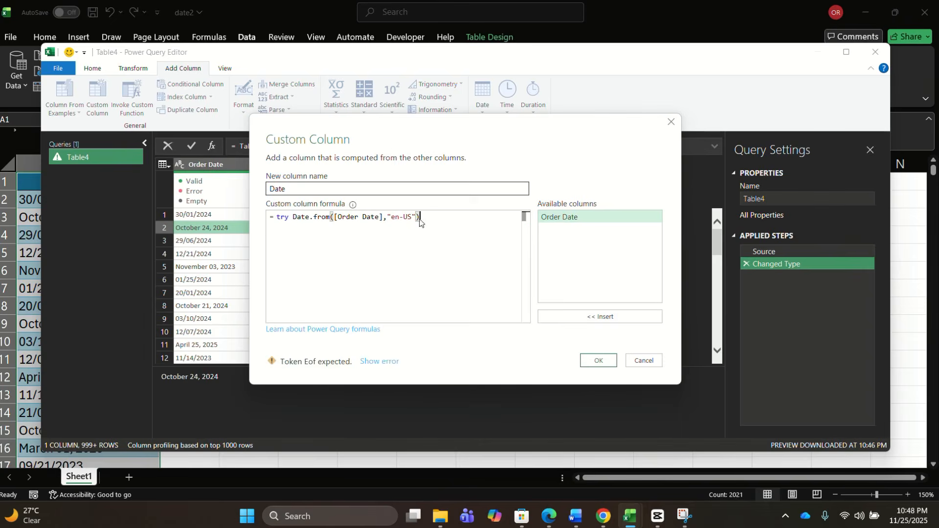
key(BackSpace)
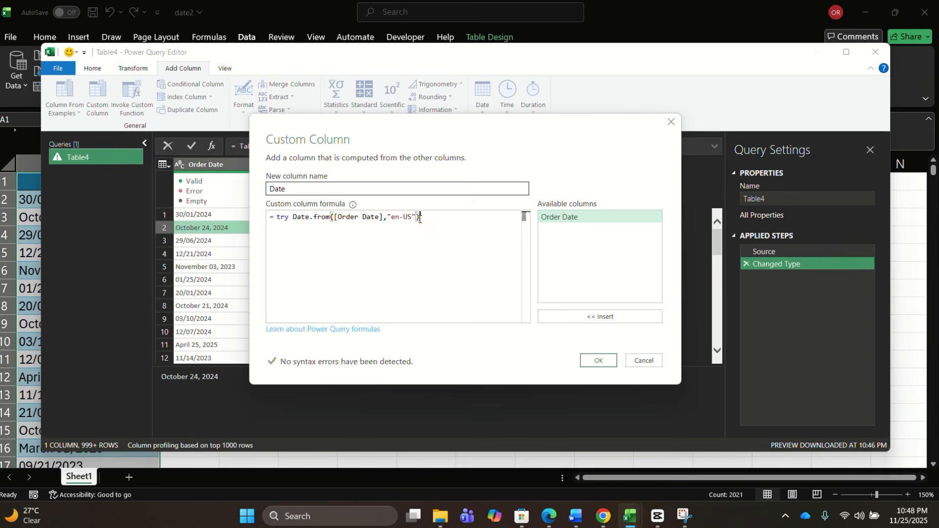
Step: Extend the formula with otherwise Date.From( and insert the Order Date column as the function's first argument
text(ot)
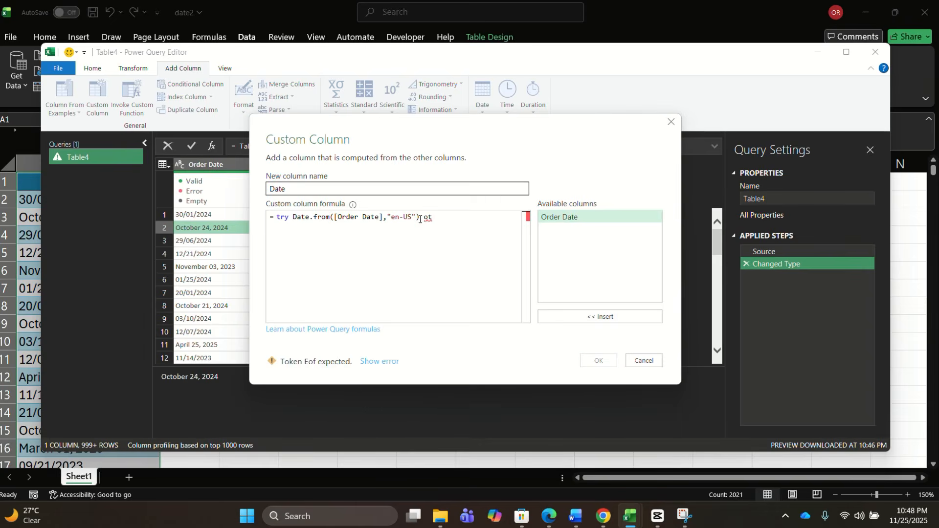
text(herwise )
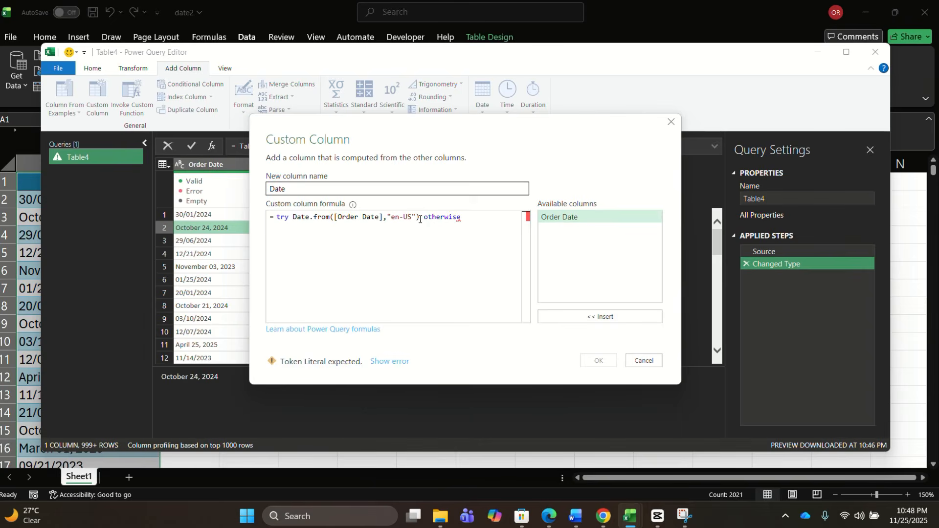
text(Date)
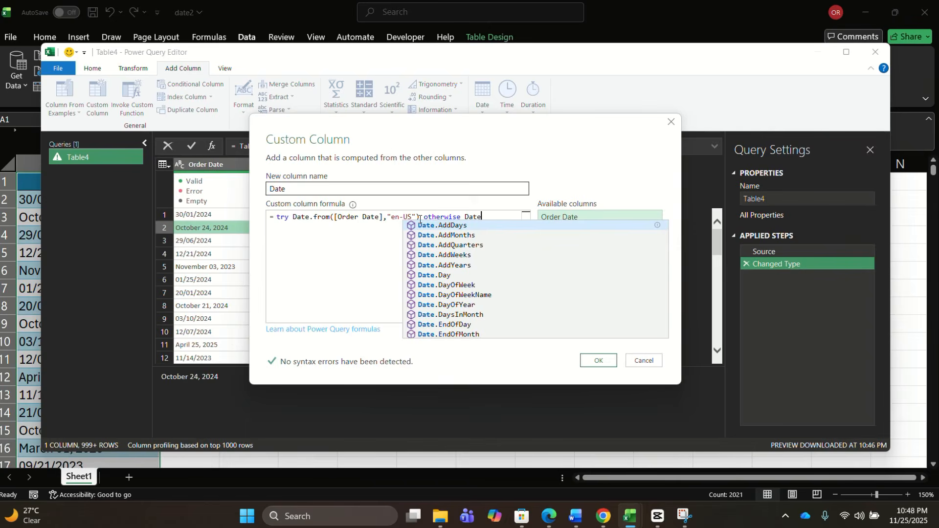
text(.)
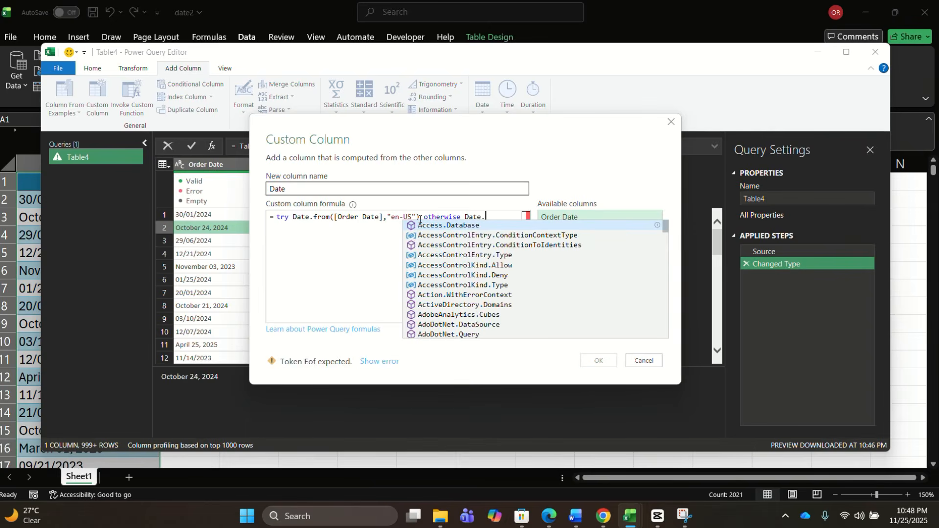
text(F)
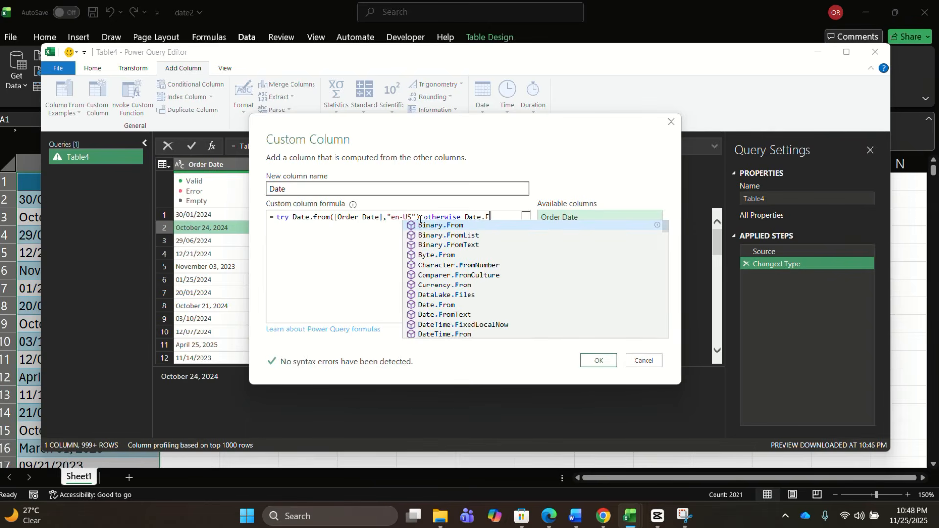
text(RO)
key(BackSpace)
key(BackSpace)
key(BackSpace)
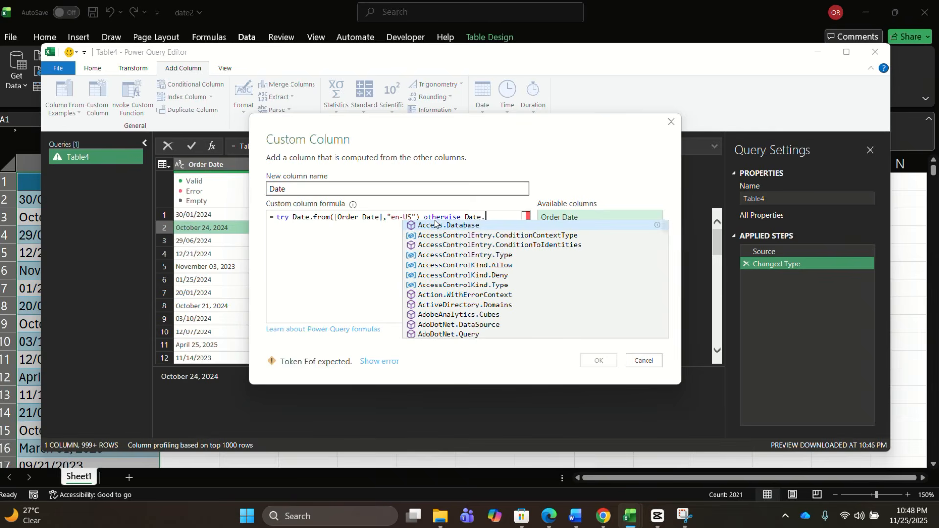
text(From)
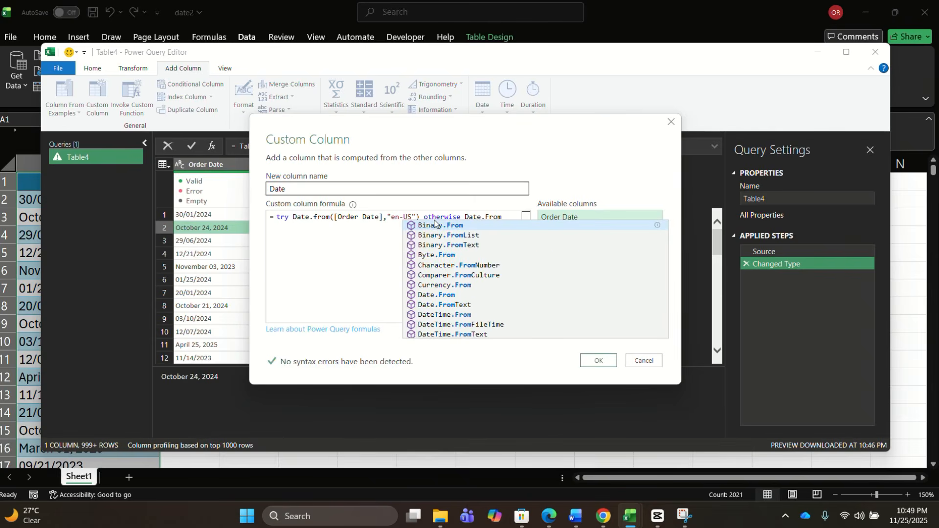
text(()
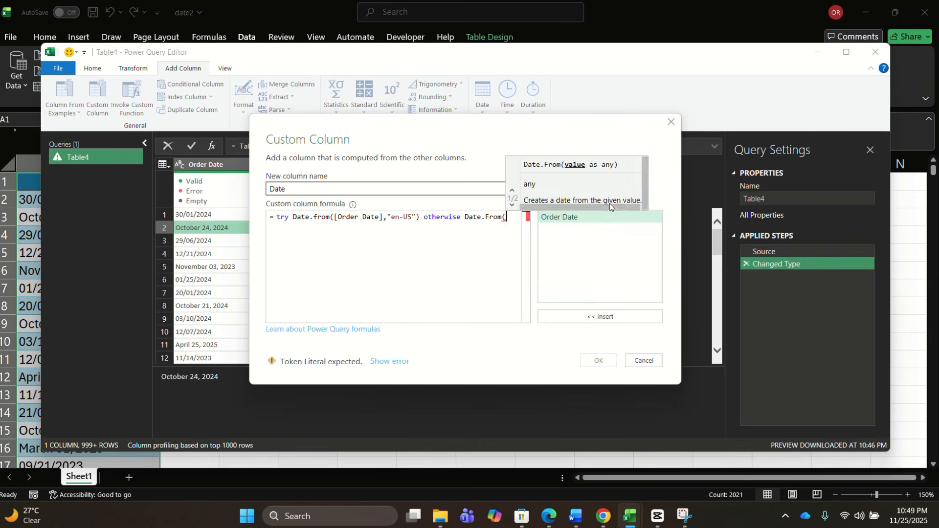
click(590, 321)
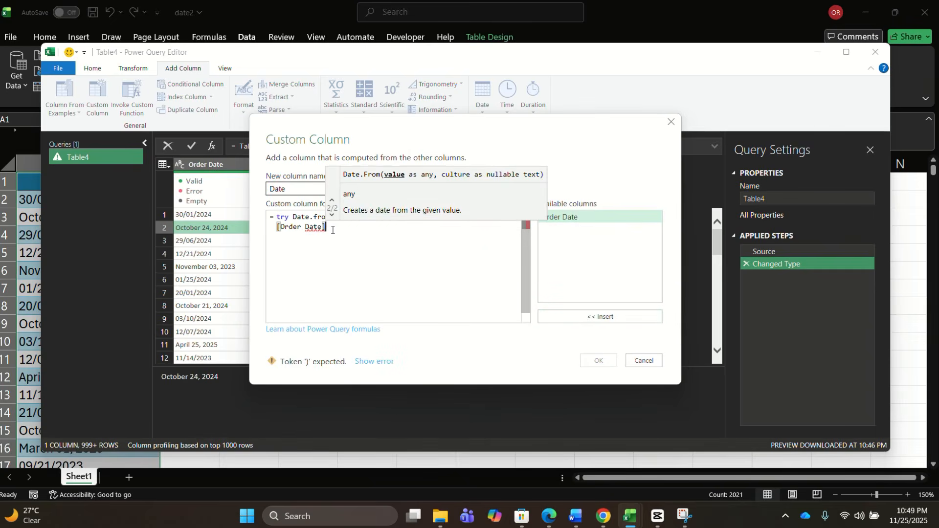
Step: Add the locale "en-GB" as the second argument of the fallback Date.From, close its parenthesis, and create the custom column
text(,)
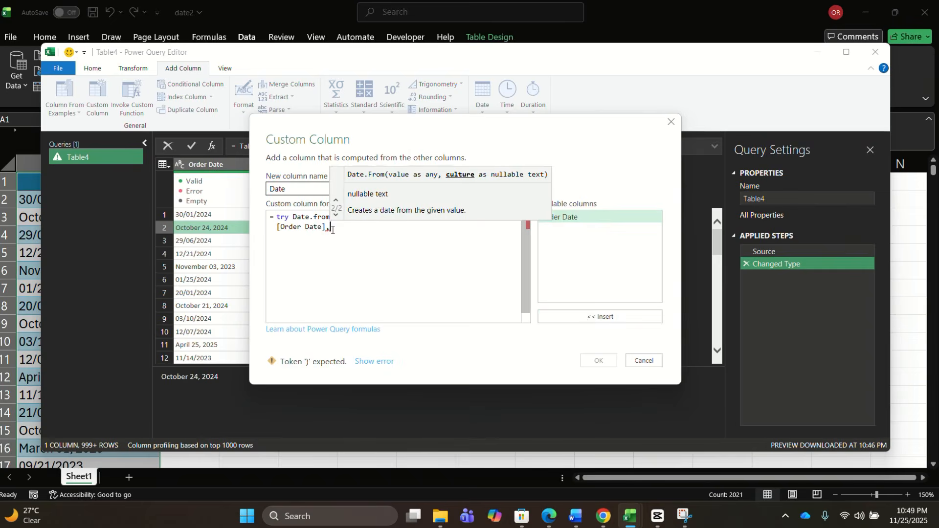
text(")
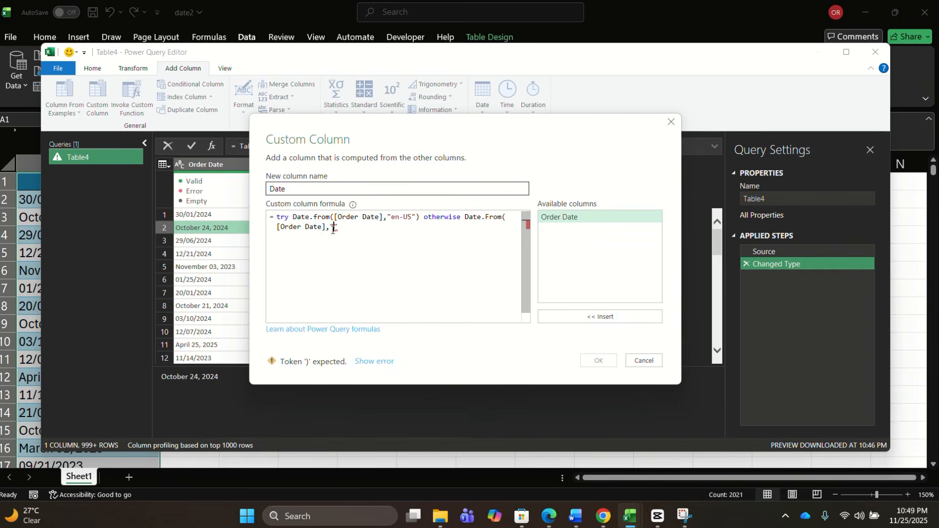
text(een)
key(BackSpace)
key(BackSpace)
text(n-GB"))
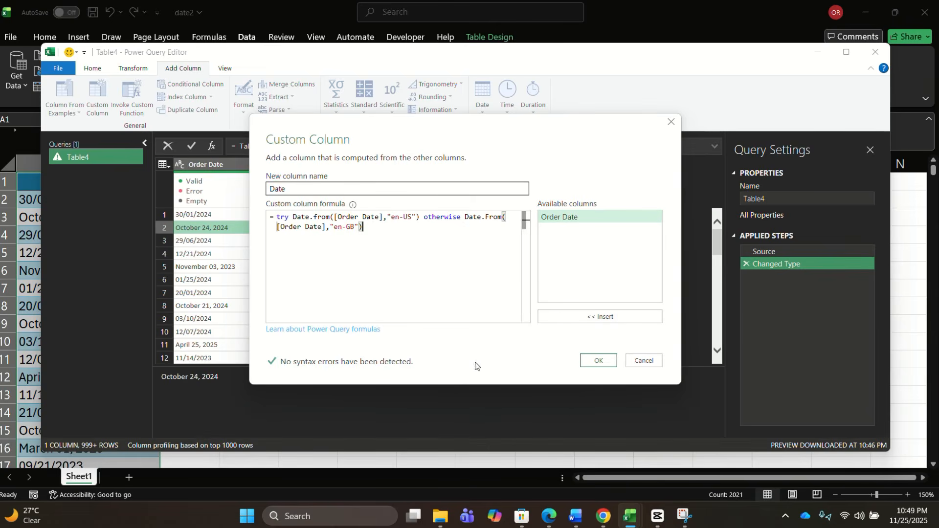
click(594, 362)
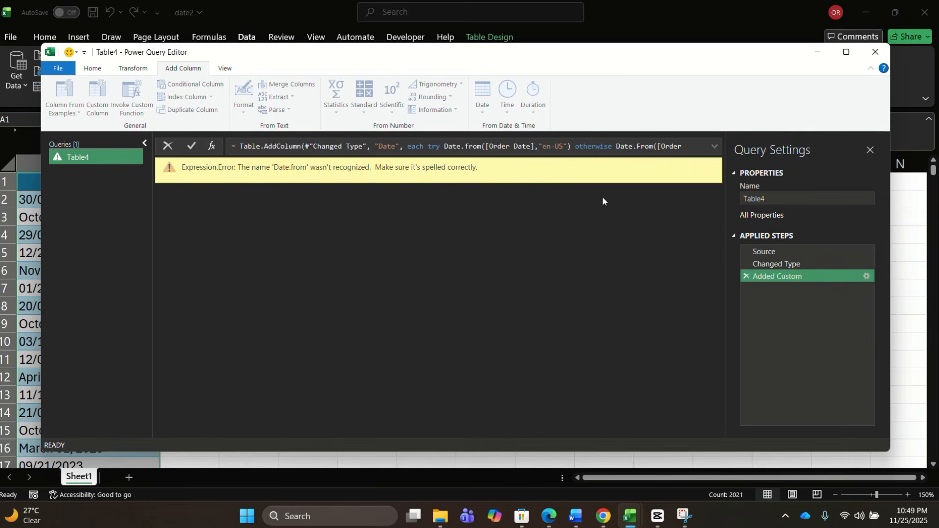
Step: Edit the added custom column step, correcting the first function's capitalization from Date.from to Date.From
click(867, 276)
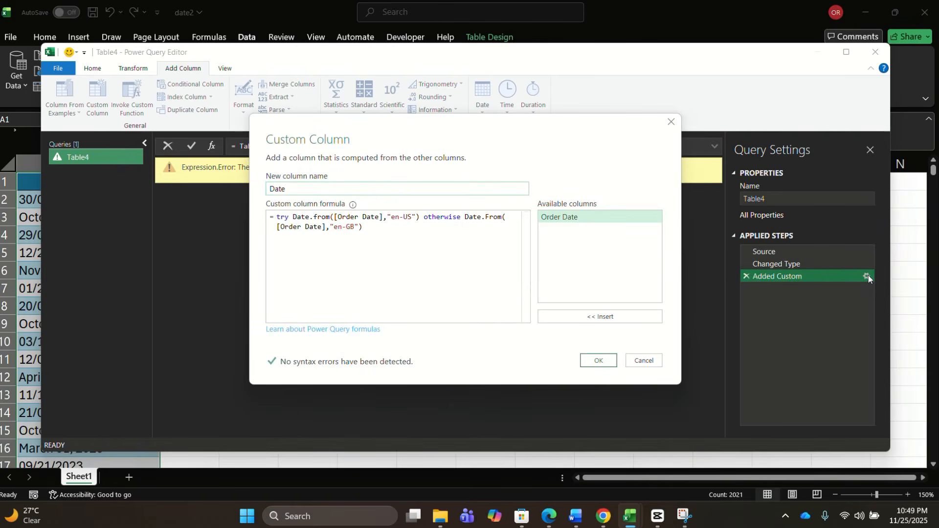
click(319, 220)
key(BackSpace)
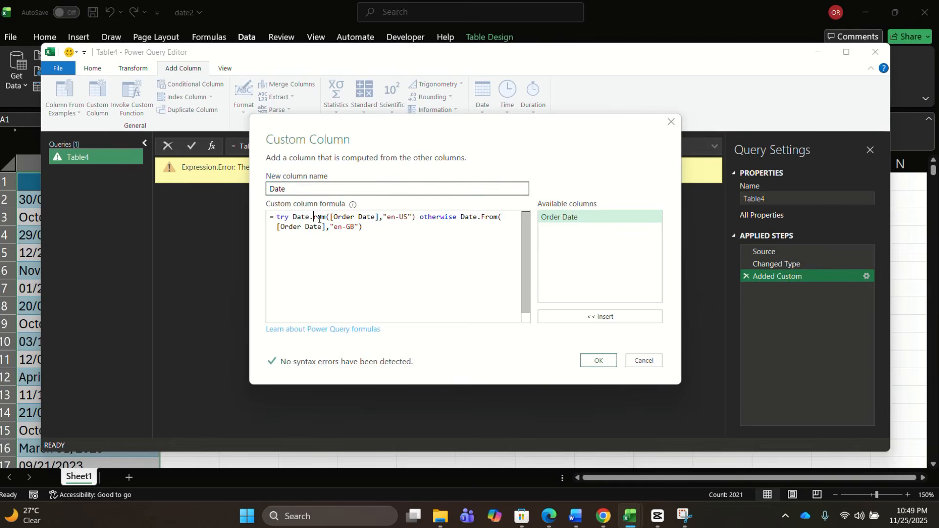
text(F)
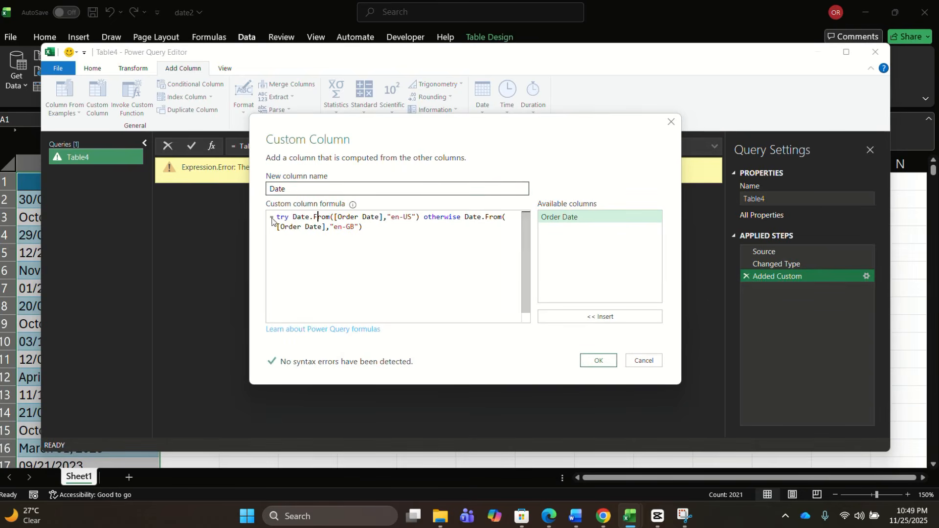
click(589, 362)
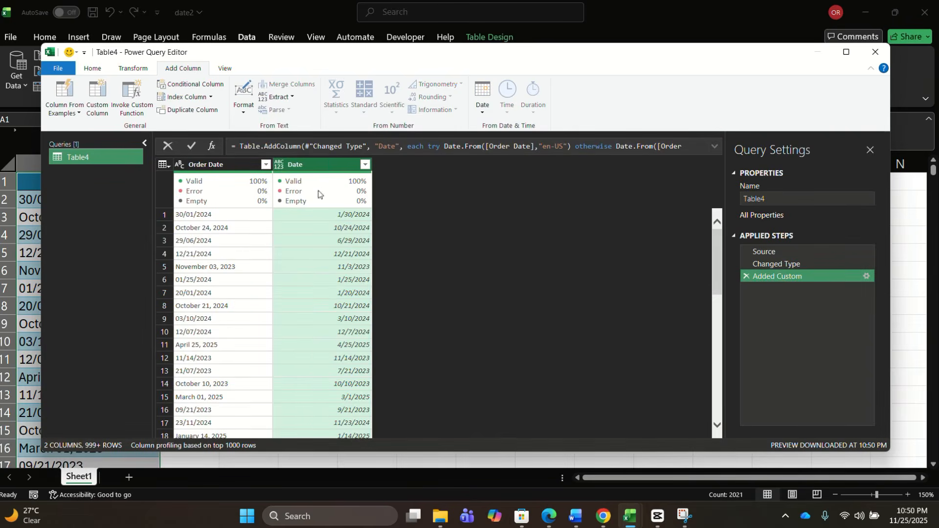
Step: Set the data type of the new Date column to Date
mouse_move(318, 196)
click(280, 165)
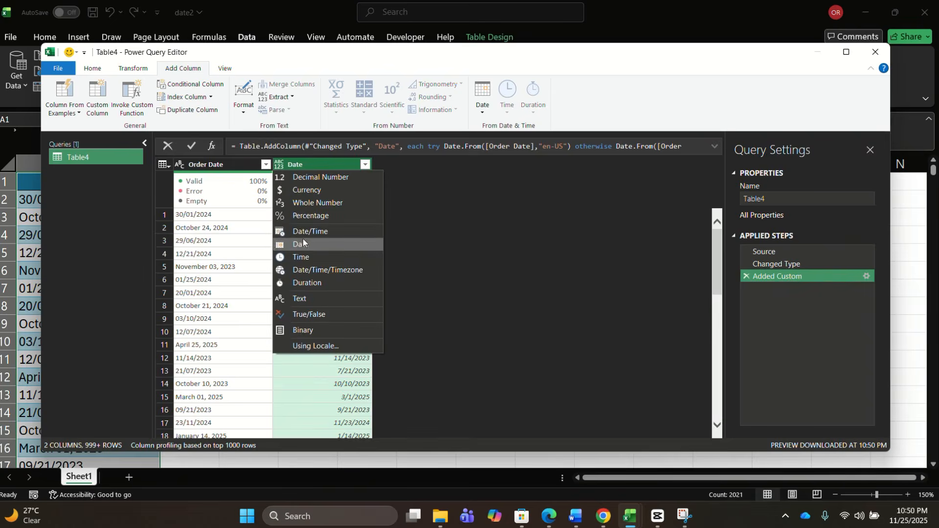
click(304, 240)
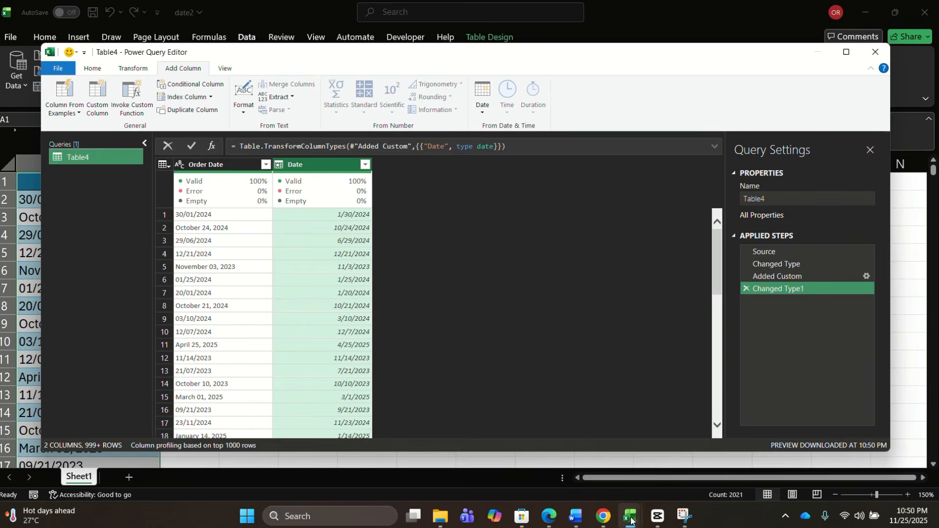
Step: View the DeliveryDate data in the date3 workbook, then return to the date2 query in the Power Query Editor
mouse_move(629, 519)
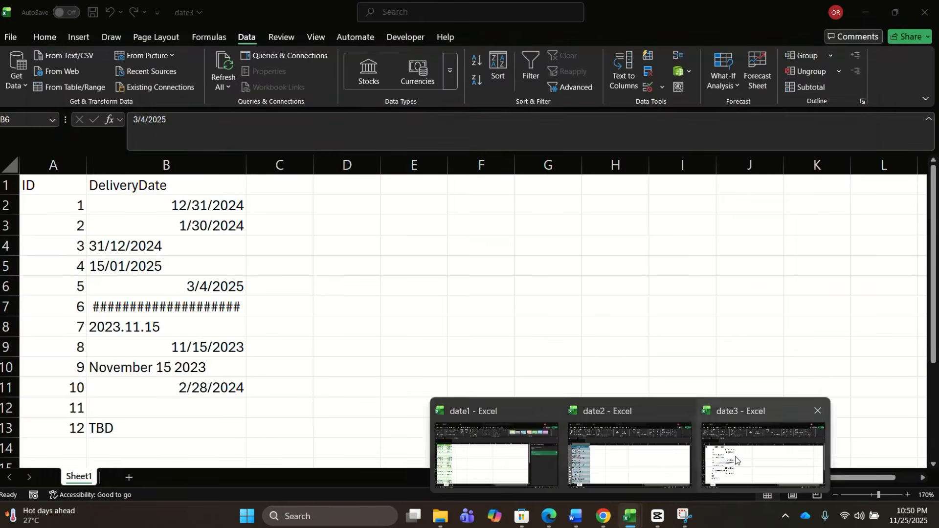
click(737, 460)
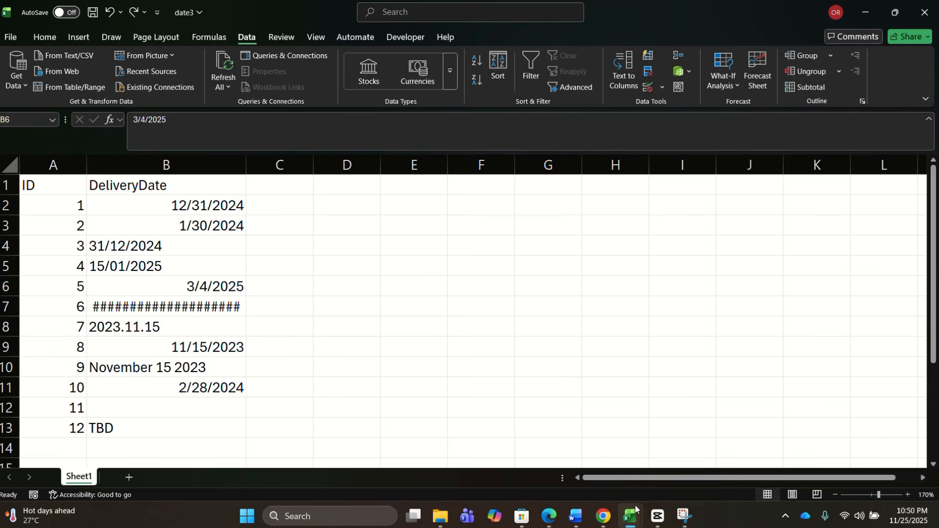
mouse_move(636, 509)
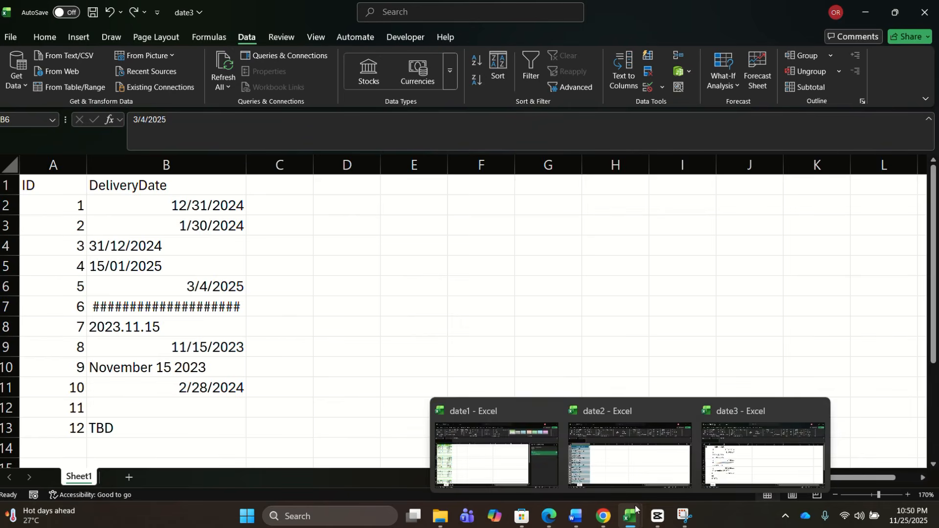
click(754, 441)
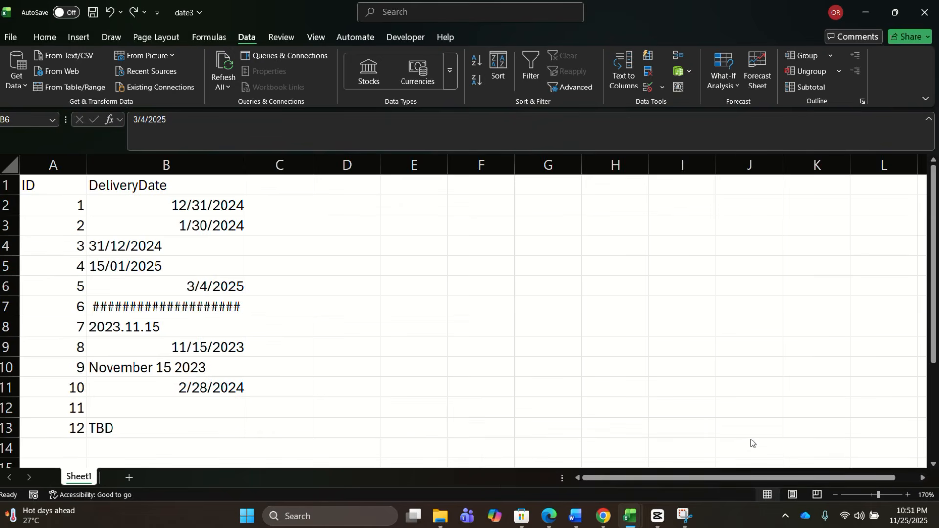
mouse_move(629, 520)
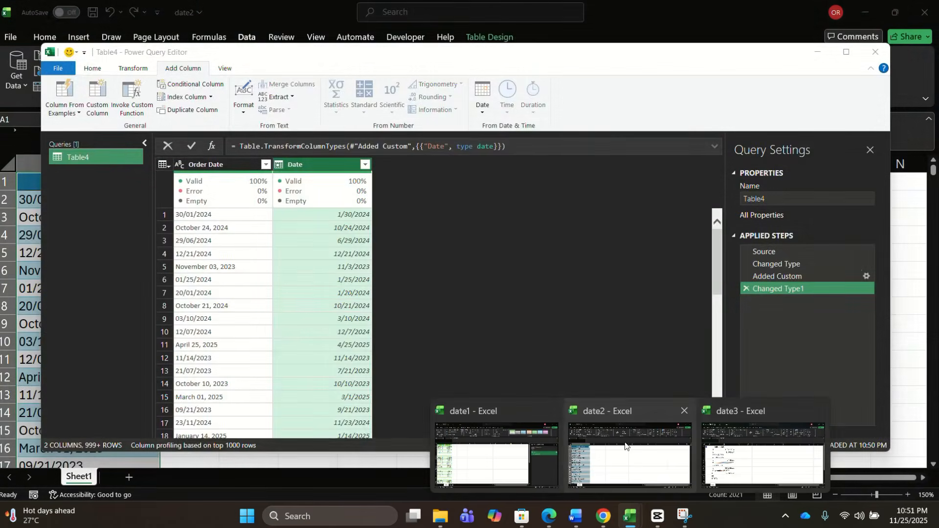
click(626, 445)
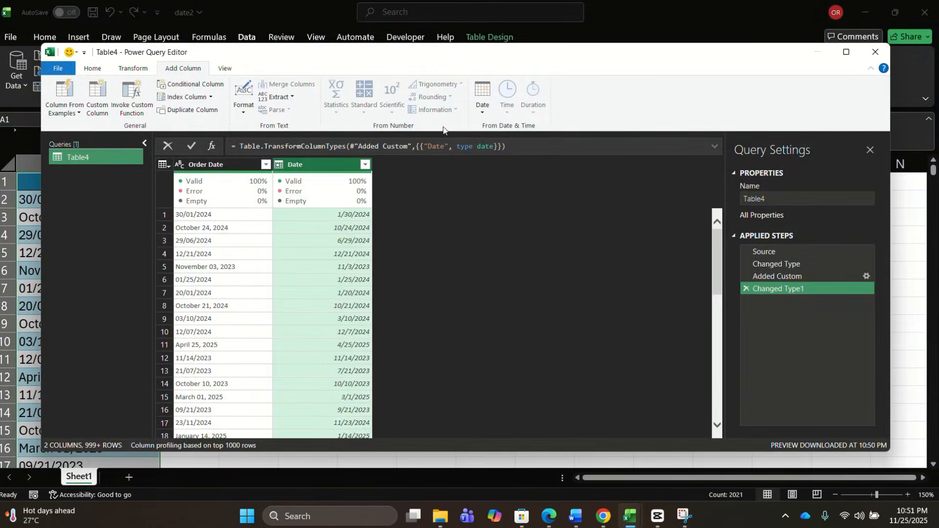